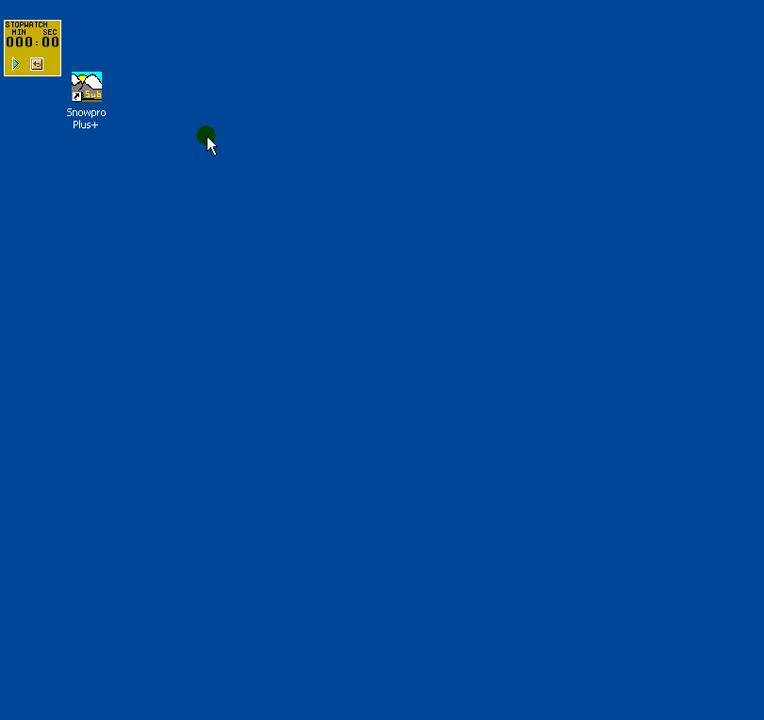
Step: Launch Snowpro Plus+ and dismiss its startup screen
{"action": "double_click", "coordinate": [97, 92]}
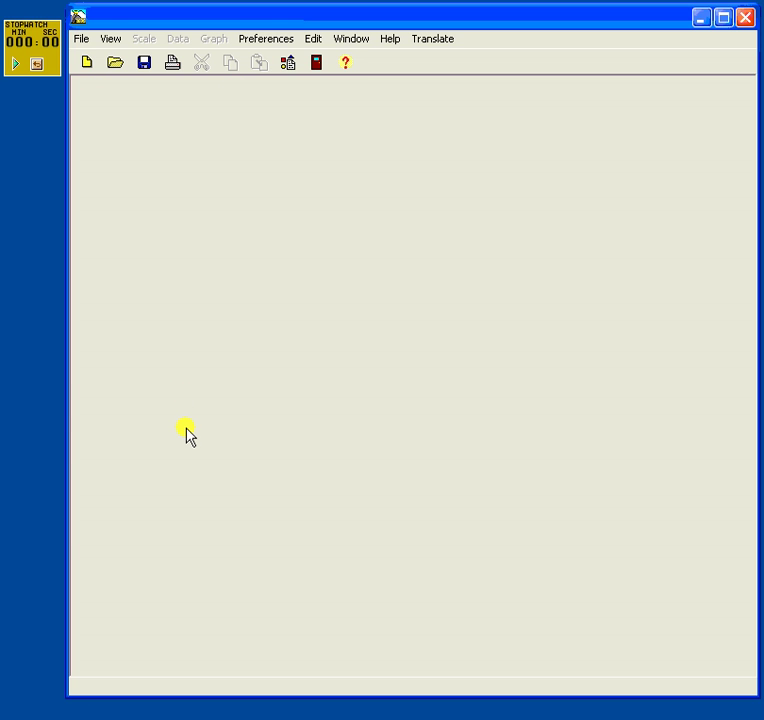
{"action": "left_click", "coordinate": [158, 601]}
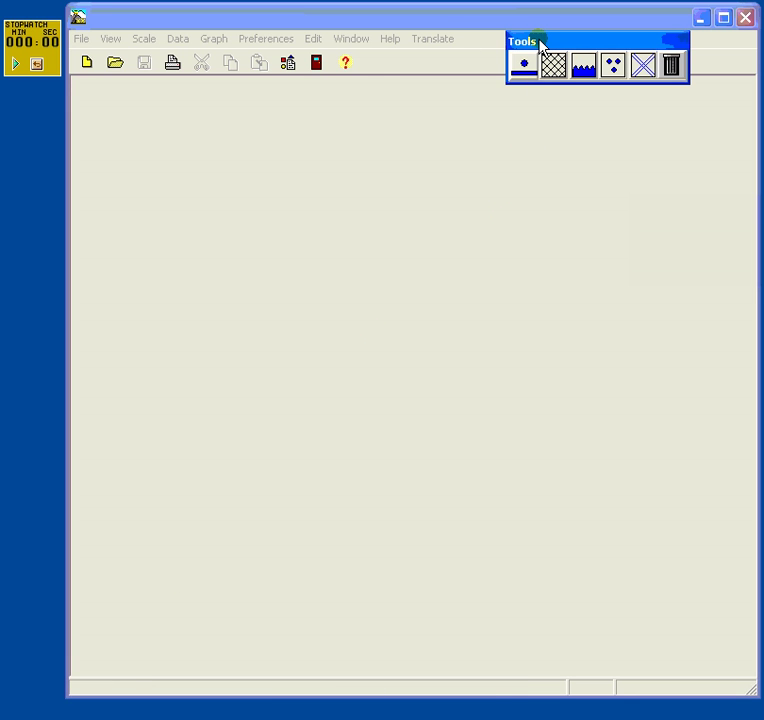
Step: Expand the Tools palette with the water content and crossed-line symbol rows, and view the FC subclasses in the grain forms list before closing it
{"action": "left_click", "coordinate": [526, 72]}
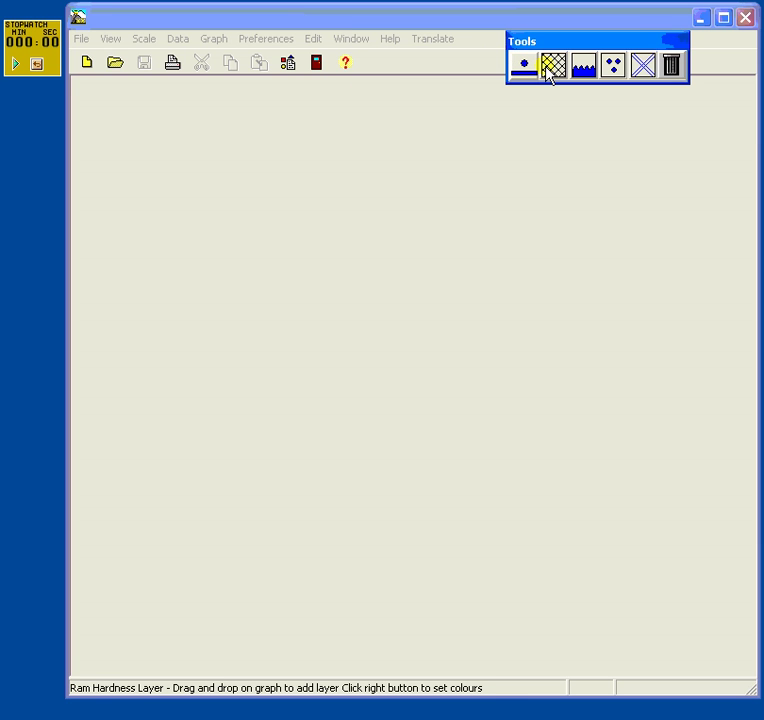
{"action": "left_click", "coordinate": [585, 68]}
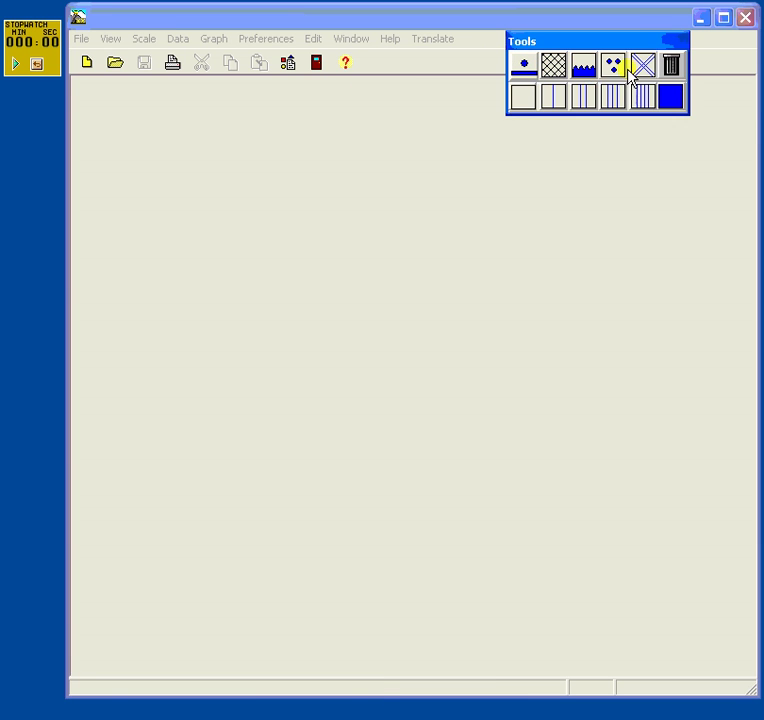
{"action": "left_click", "coordinate": [614, 68]}
{"action": "left_click", "coordinate": [152, 370]}
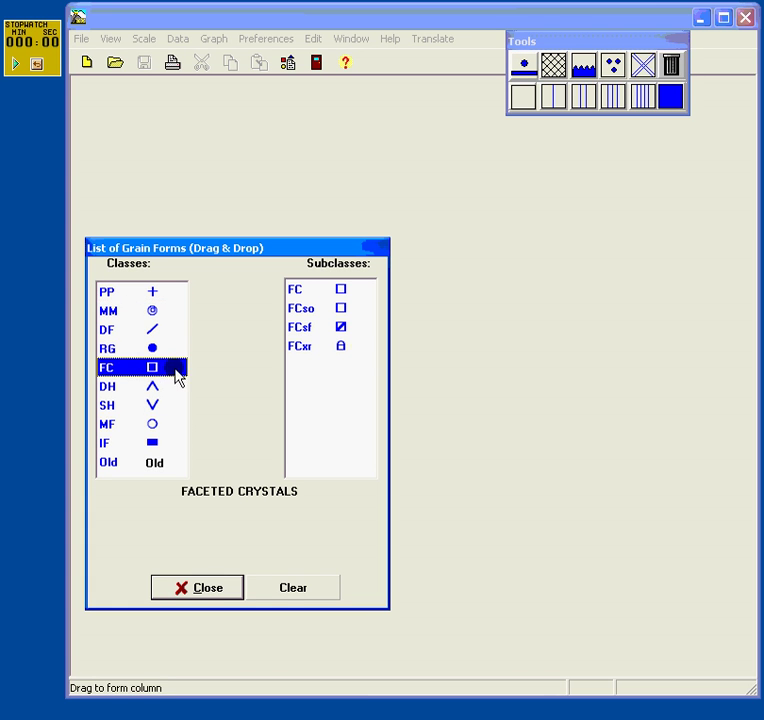
{"action": "left_click", "coordinate": [643, 66]}
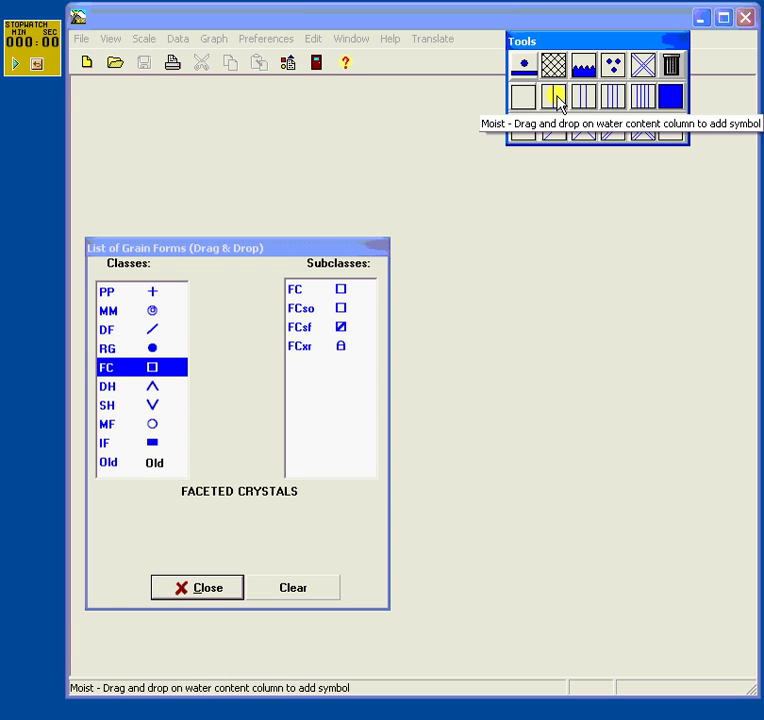
{"action": "left_click", "coordinate": [226, 593]}
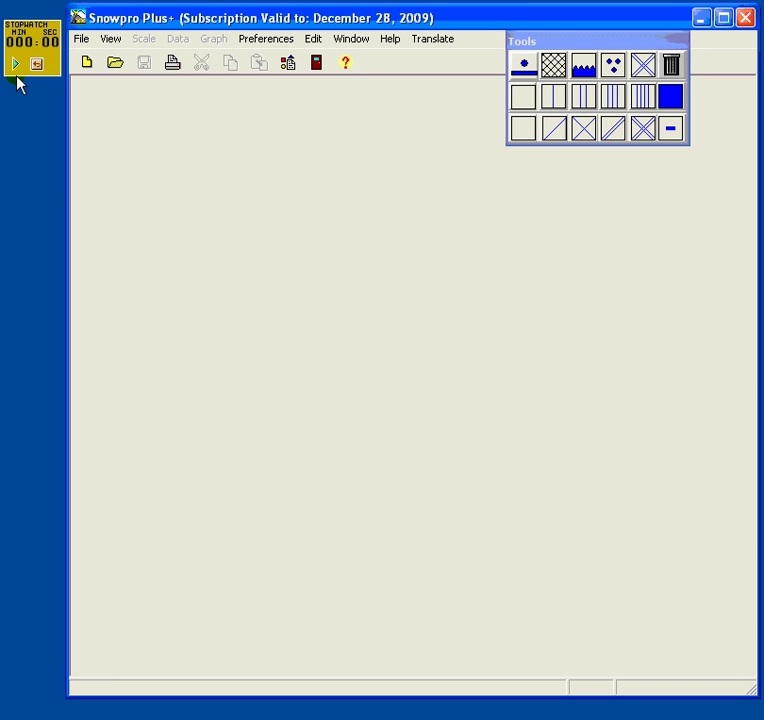
Step: Start the stopwatch and create a new snow cover profile
{"action": "left_click", "coordinate": [14, 65]}
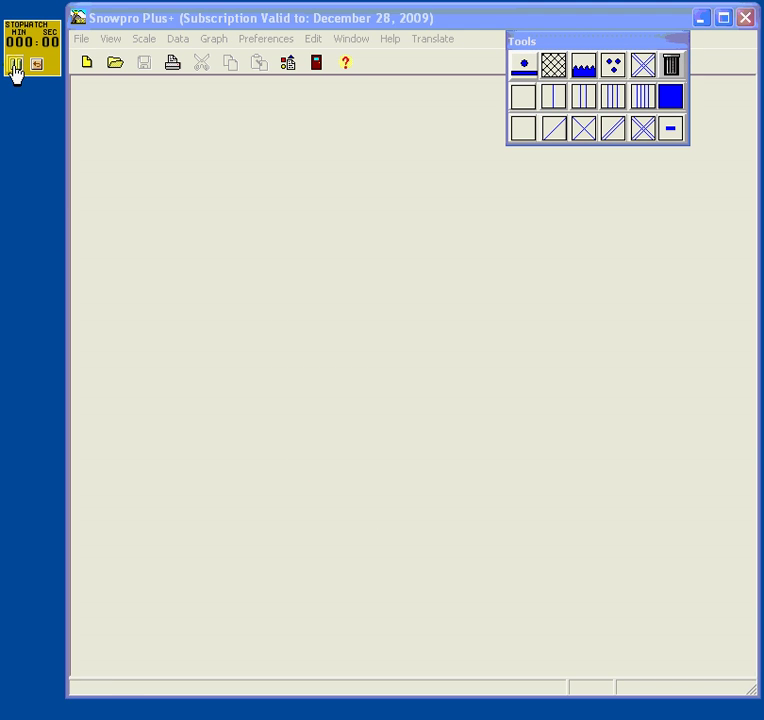
{"action": "left_click", "coordinate": [80, 64]}
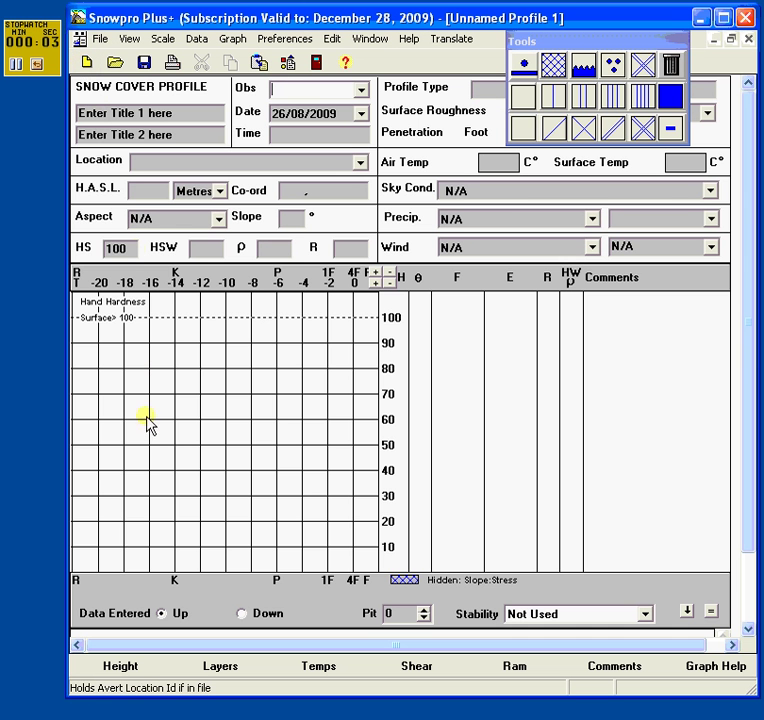
Step: Set the profile's snow height (HS) to 69
{"action": "left_click", "coordinate": [128, 248]}
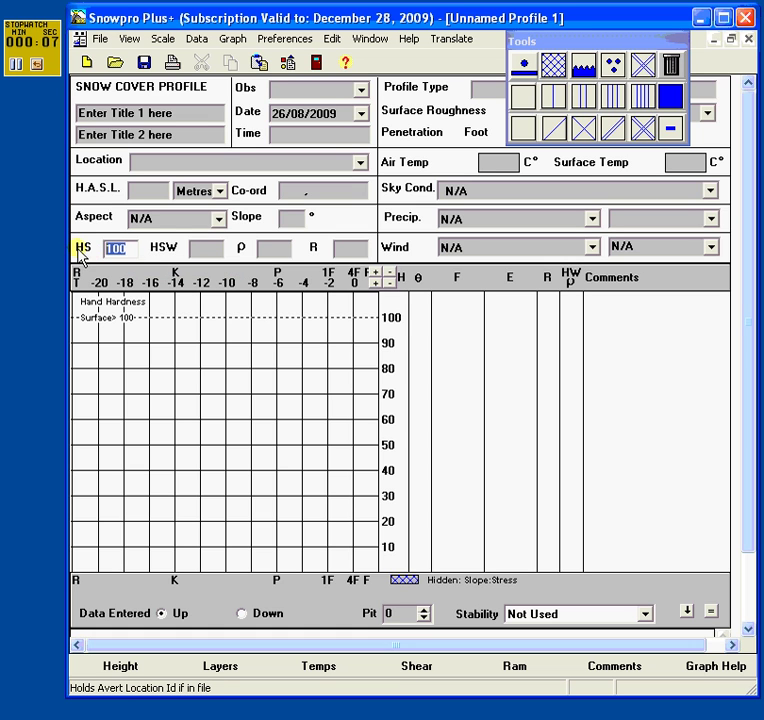
{"action": "type", "text": "69"}
{"action": "key", "text": "Tab"}
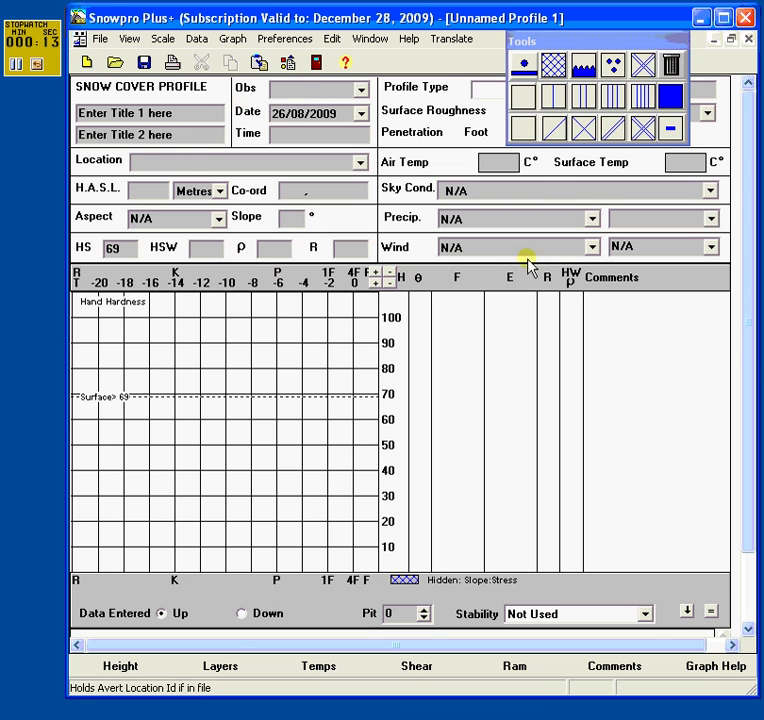
Step: Fill in the observer's name, and set the observation date to 26/08/2009 and the time to 10:00
{"action": "left_click", "coordinate": [296, 91]}
{"action": "type", "text": "Gary"}
{"action": "key", "text": "Tab"}
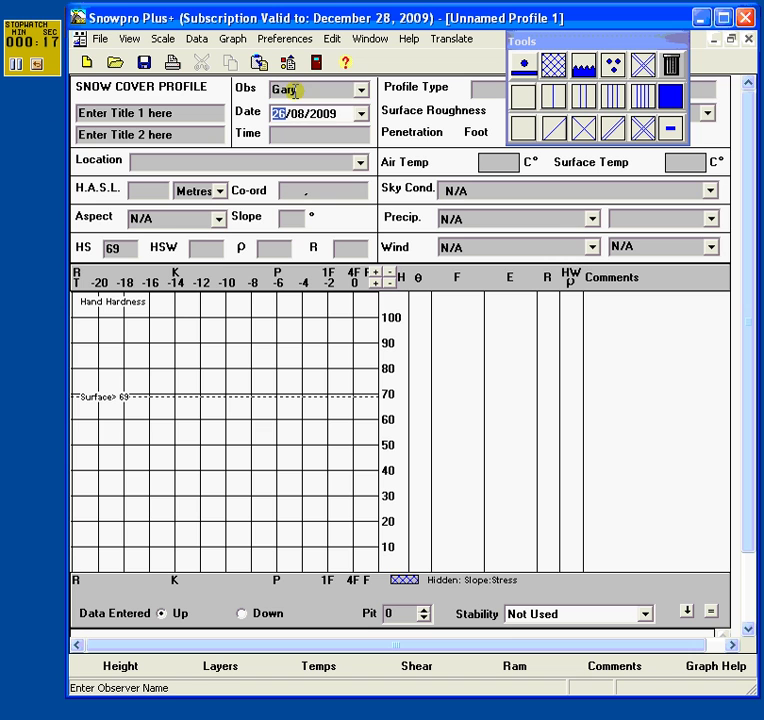
{"action": "left_click", "coordinate": [361, 113]}
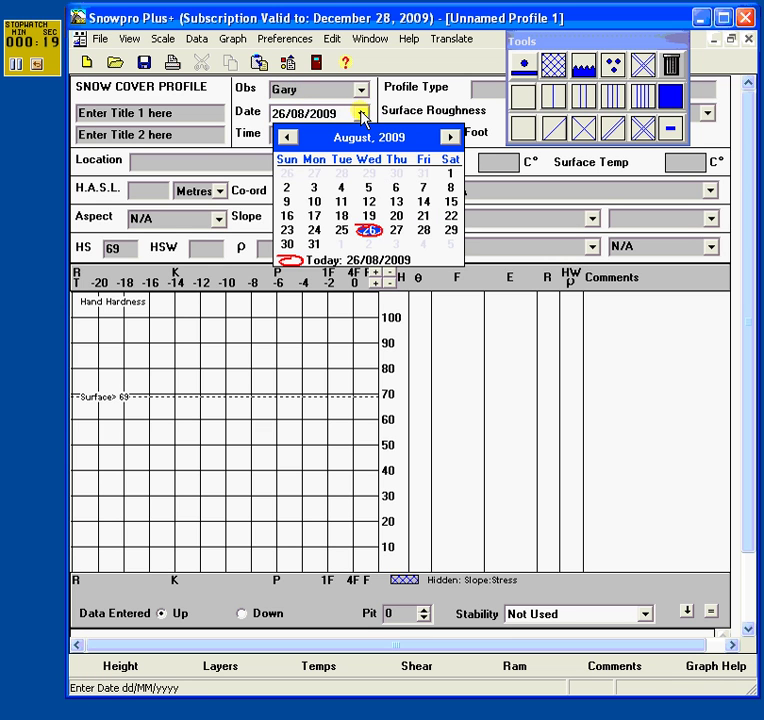
{"action": "left_click", "coordinate": [370, 231]}
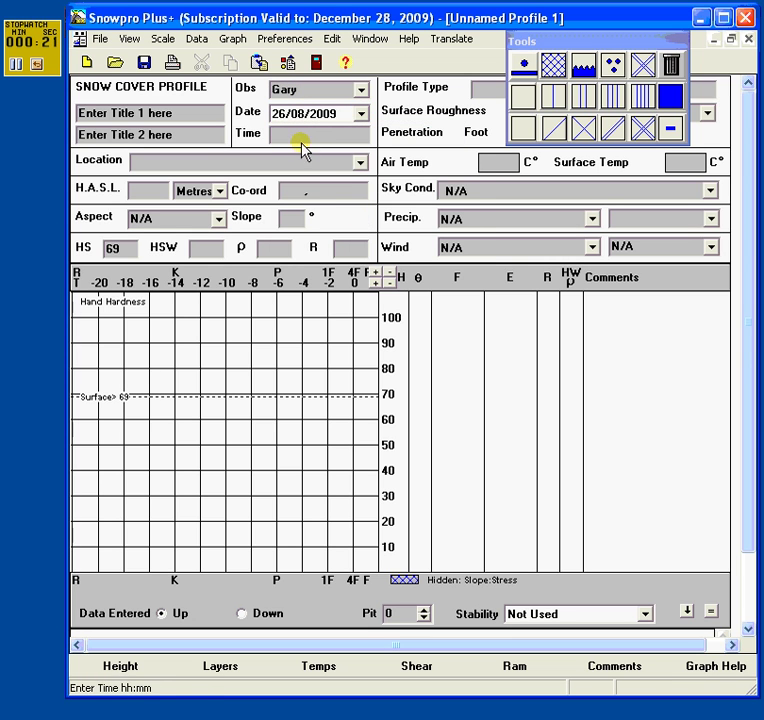
{"action": "left_click", "coordinate": [281, 134]}
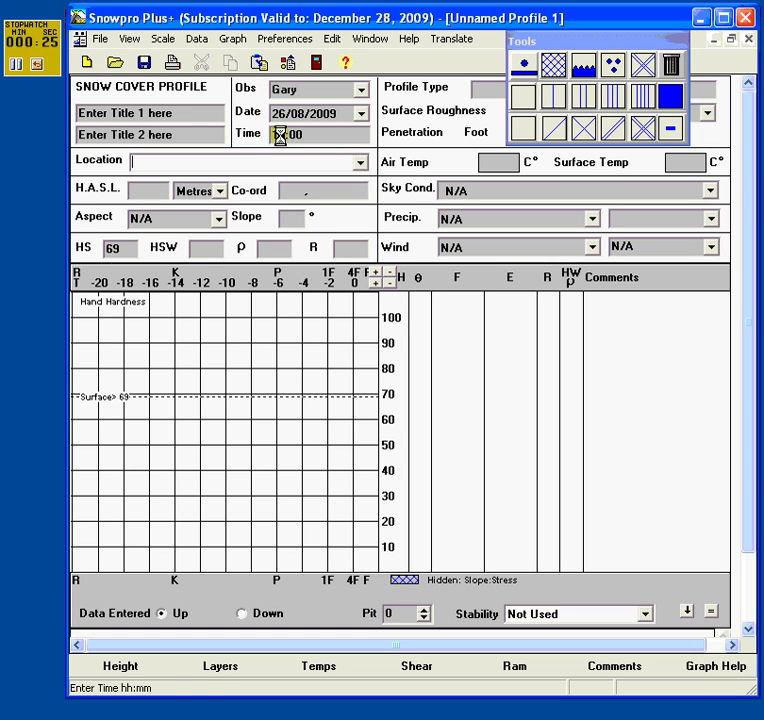
Step: Enter "Your Company" as the first profile title and "Revelstoke, B.C." as the second
{"action": "left_click", "coordinate": [172, 114]}
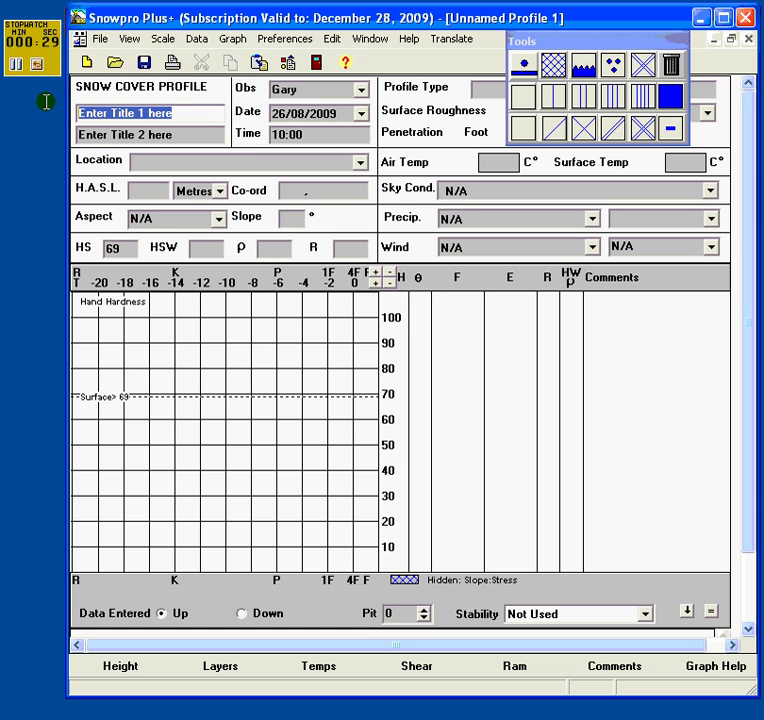
{"action": "type", "text": "Your Company"}
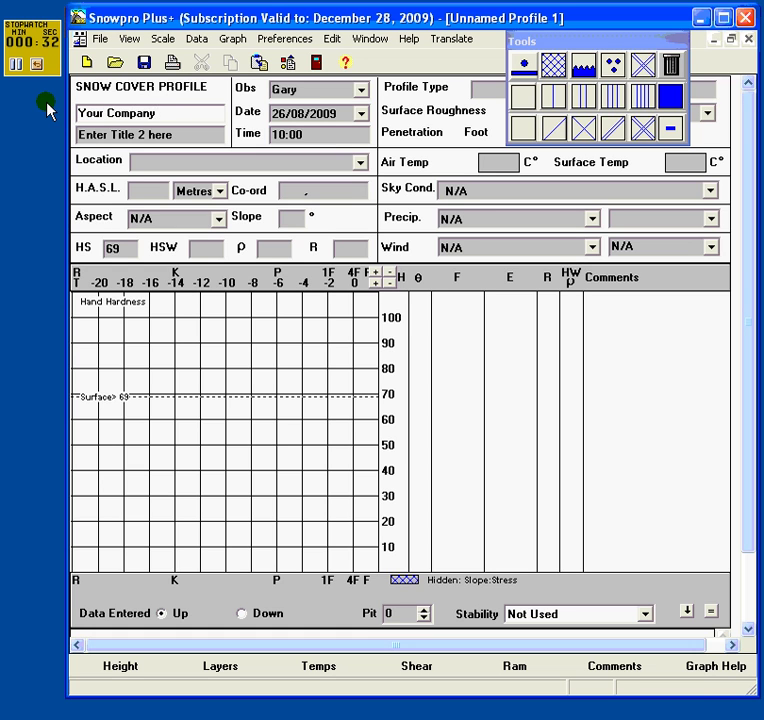
{"action": "key", "text": "Tab"}
{"action": "type", "text": "Rev"}
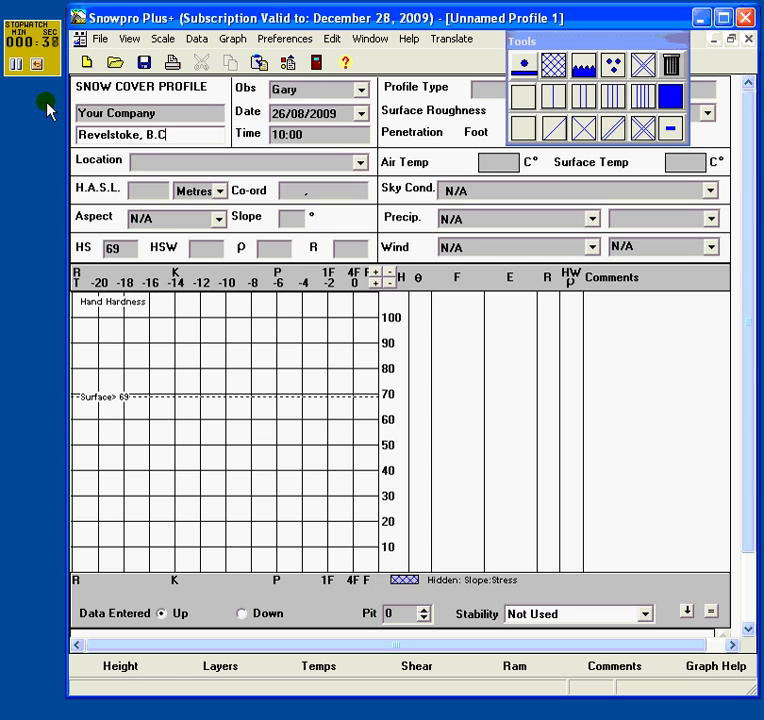
Step: Set the profile location to "East Side Pit #1"
{"action": "left_click", "coordinate": [141, 161]}
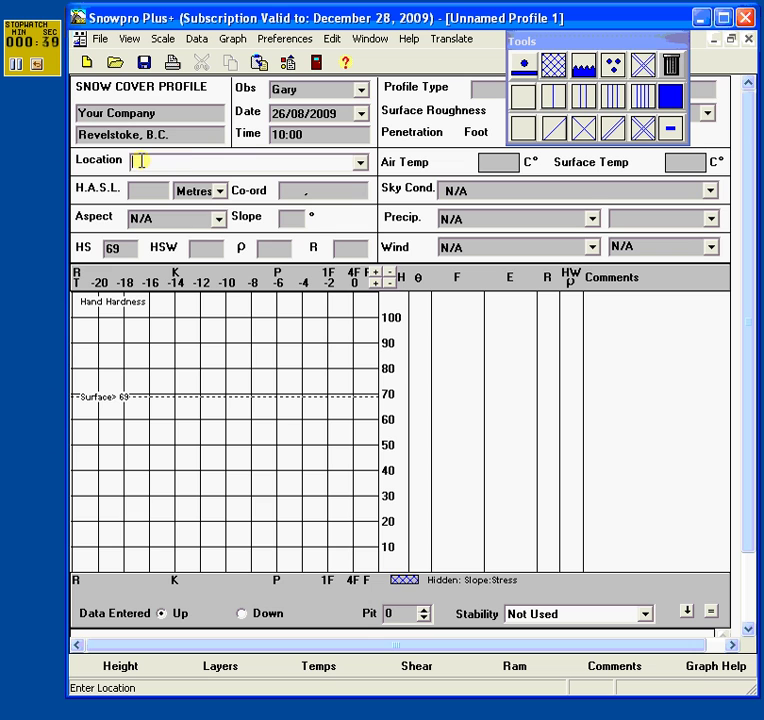
{"action": "type", "text": "E"}
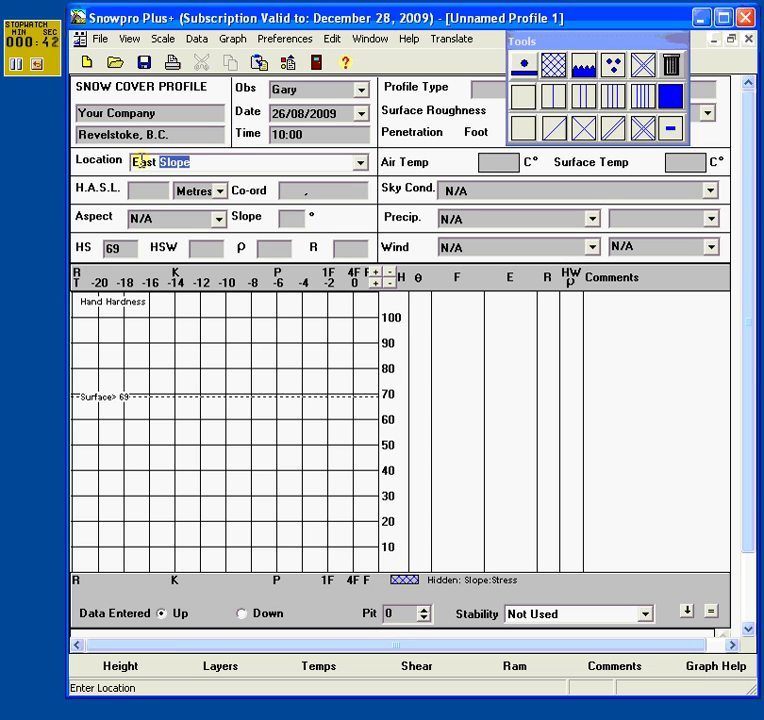
{"action": "type", "text": "ast Side Pit #1"}
Step: Set the height above sea level to 1000 metres and the co-ordinates to 123456,1234567
{"action": "left_click", "coordinate": [145, 191]}
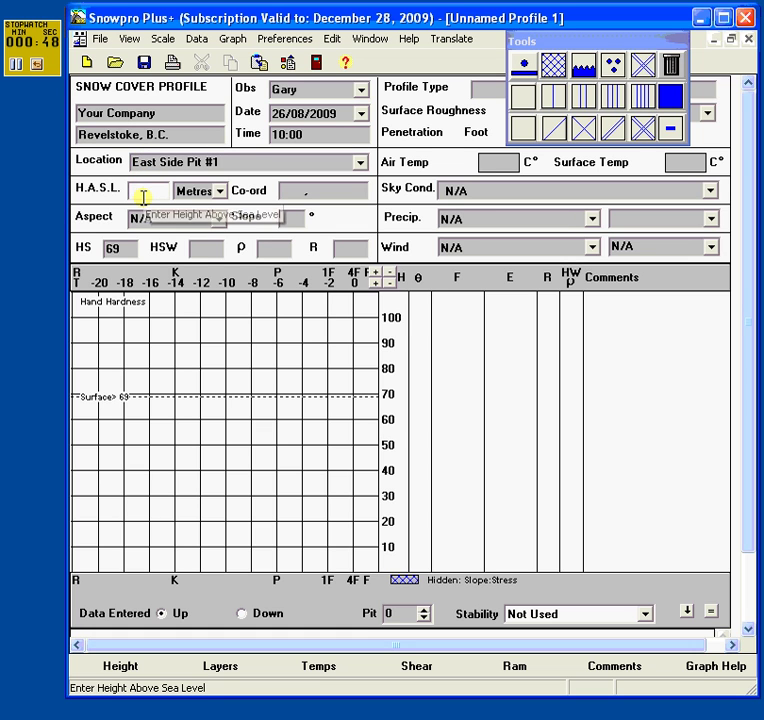
{"action": "key", "text": "Tab"}
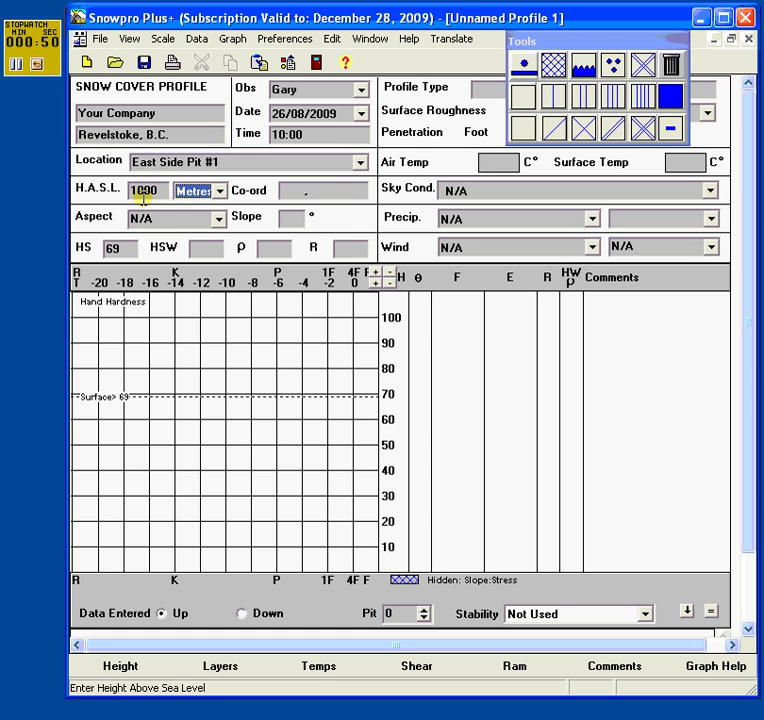
{"action": "key", "text": "Tab"}
{"action": "type", "text": "123"}
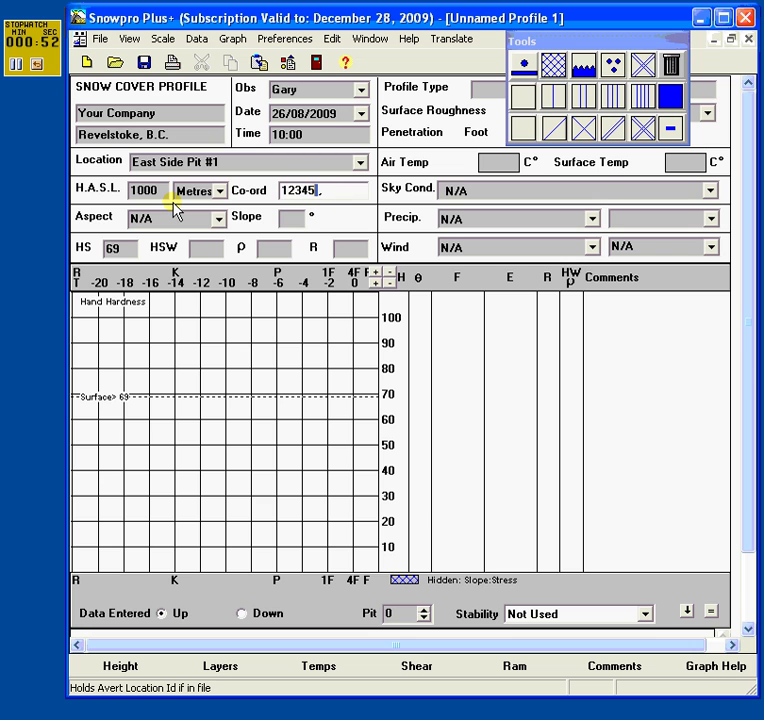
{"action": "type", "text": "456,1234567"}
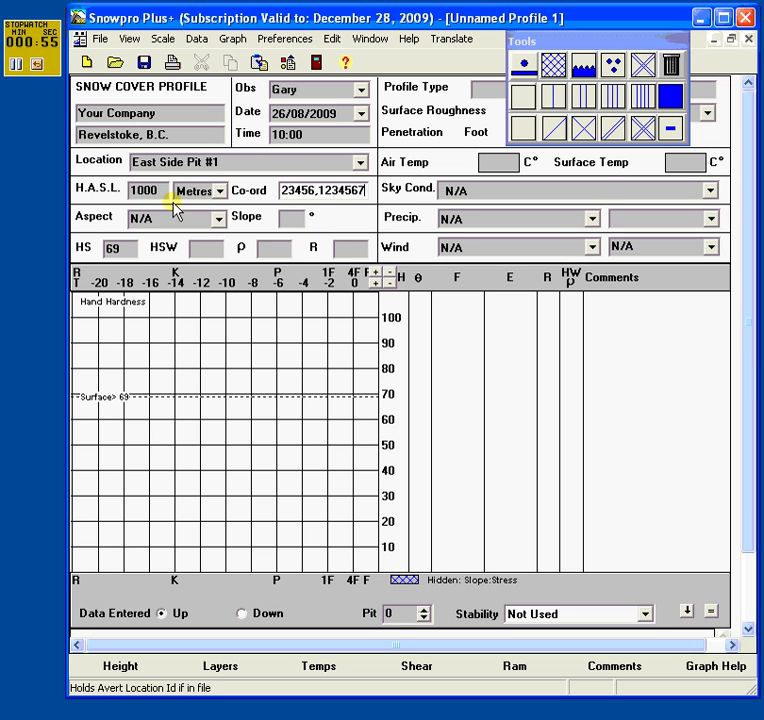
{"action": "key", "text": "Tab"}
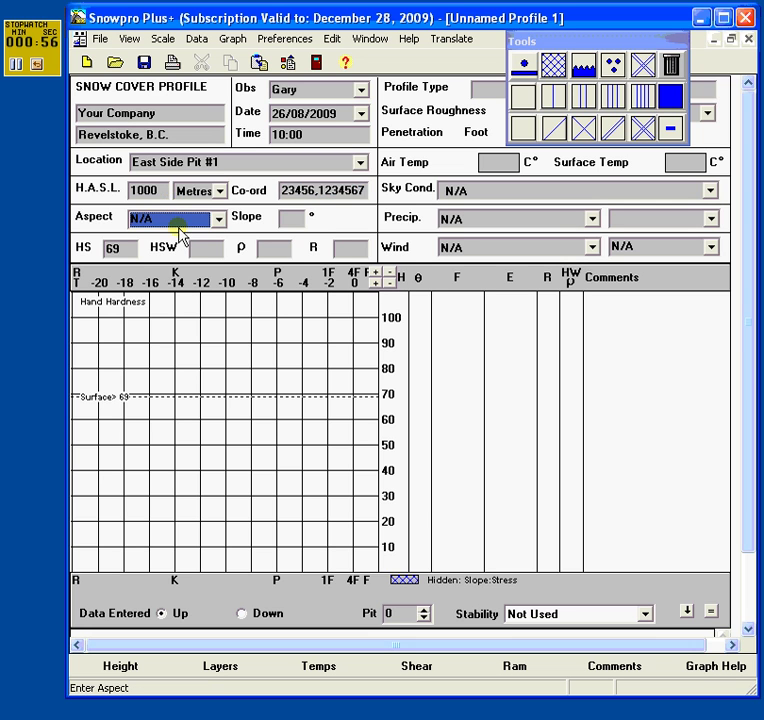
Step: Set the site's aspect to East and its slope to 30 degrees
{"action": "left_click", "coordinate": [175, 222]}
{"action": "left_click", "coordinate": [157, 299]}
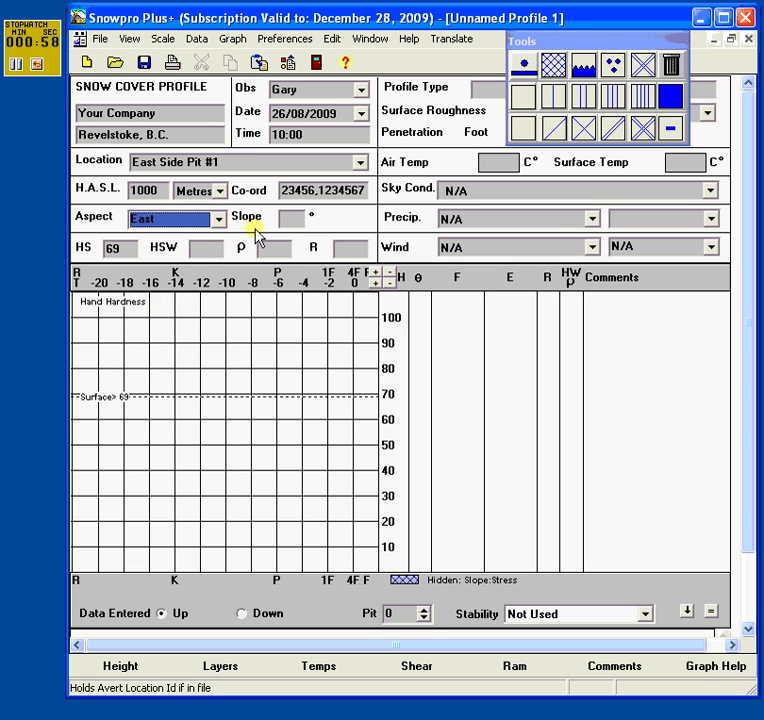
{"action": "left_click", "coordinate": [282, 222]}
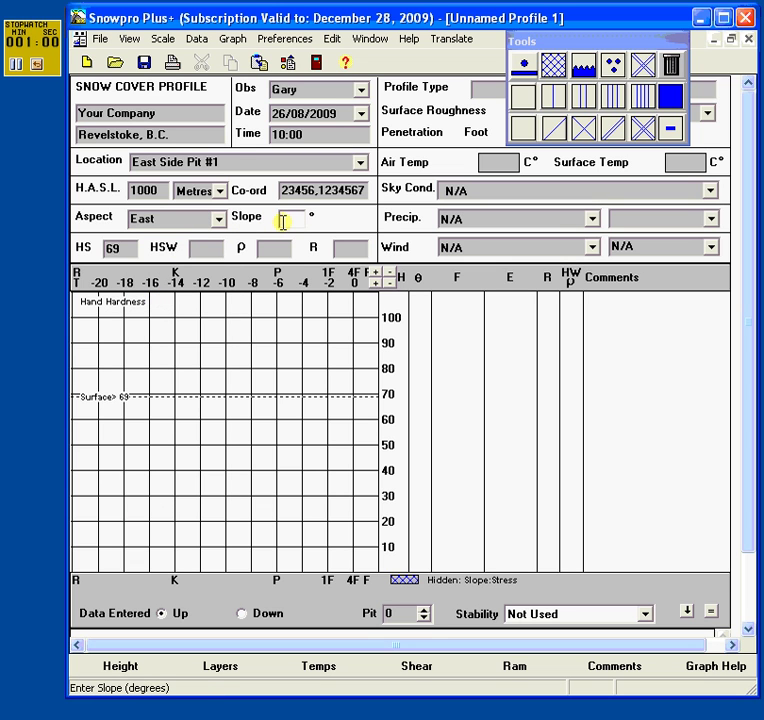
{"action": "type", "text": "30"}
{"action": "key", "text": "Tab"}
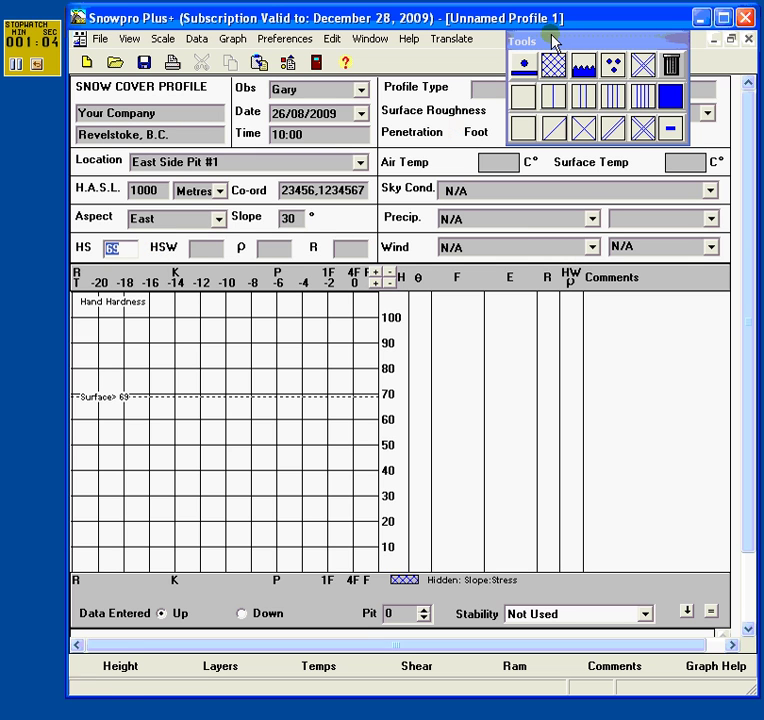
Step: Move the Tools palette off the profile type fields, and set the type to Full Profile with number 1
{"action": "left_click_drag", "start_coordinate": [554, 41], "coordinate": [267, 46]}
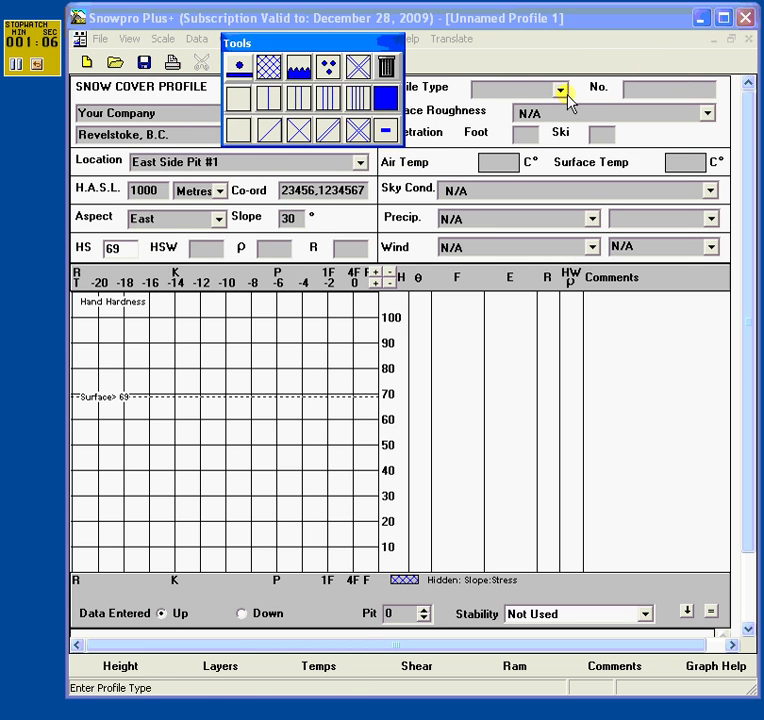
{"action": "left_click_drag", "start_coordinate": [329, 46], "coordinate": [269, 52]}
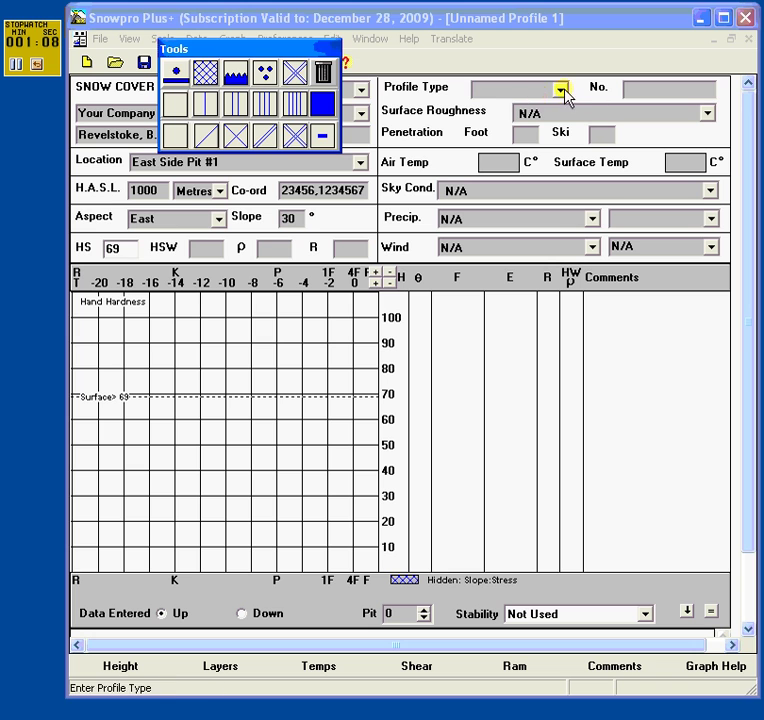
{"action": "left_click", "coordinate": [559, 89]}
{"action": "left_click", "coordinate": [529, 108]}
{"action": "left_click", "coordinate": [639, 89]}
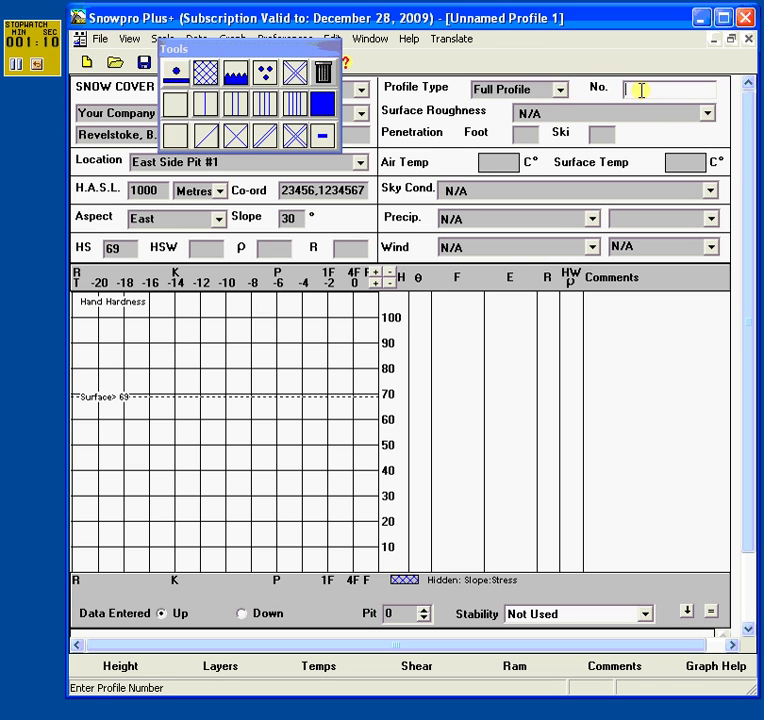
Step: Set the surface roughness to Concave Furrows, with a foot penetration of 10 and a ski penetration of 20
{"action": "left_click", "coordinate": [636, 116]}
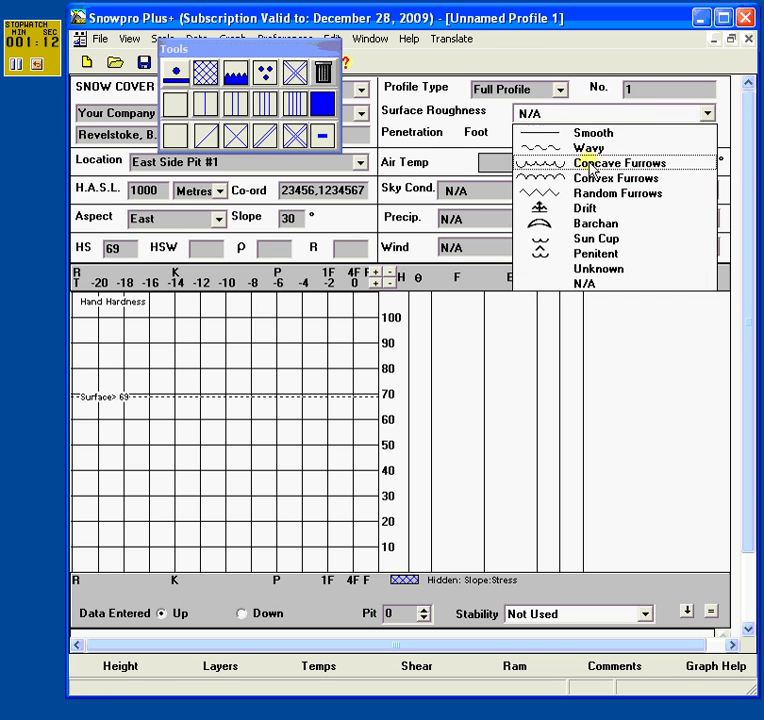
{"action": "left_click", "coordinate": [590, 161]}
{"action": "left_click", "coordinate": [521, 135]}
{"action": "type", "text": "10"}
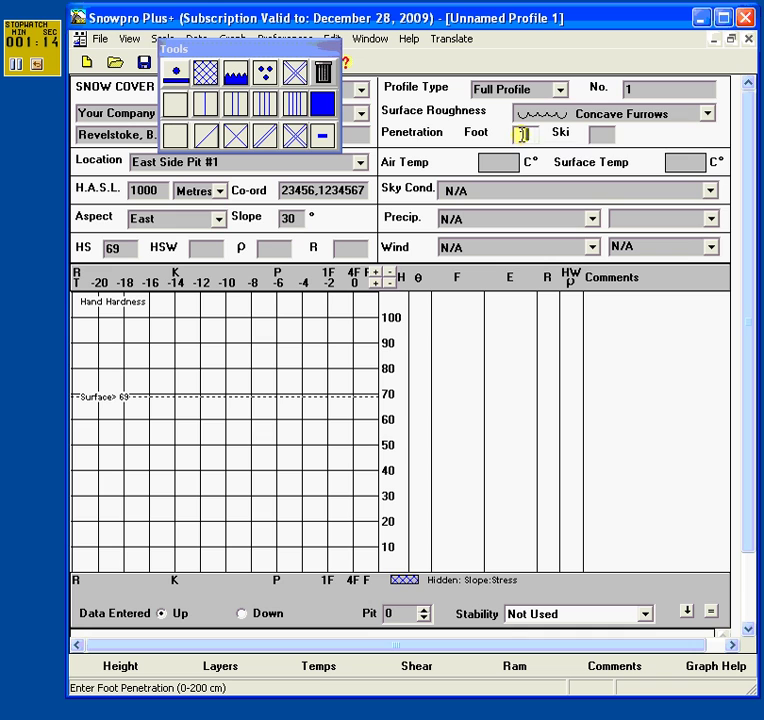
{"action": "key", "text": "Tab"}
{"action": "type", "text": "20"}
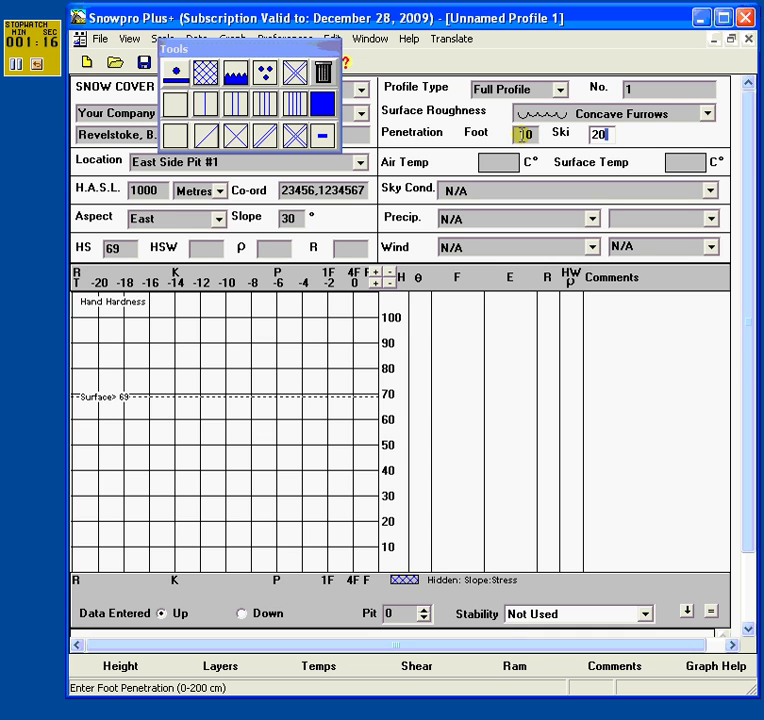
Step: Set the air temperature to -5 °C and the surface temperature to -2 °C
{"action": "key", "text": "Tab"}
{"action": "type", "text": "-5"}
{"action": "key", "text": "Tab"}
{"action": "type", "text": "-"}
{"action": "key", "text": "Tab"}
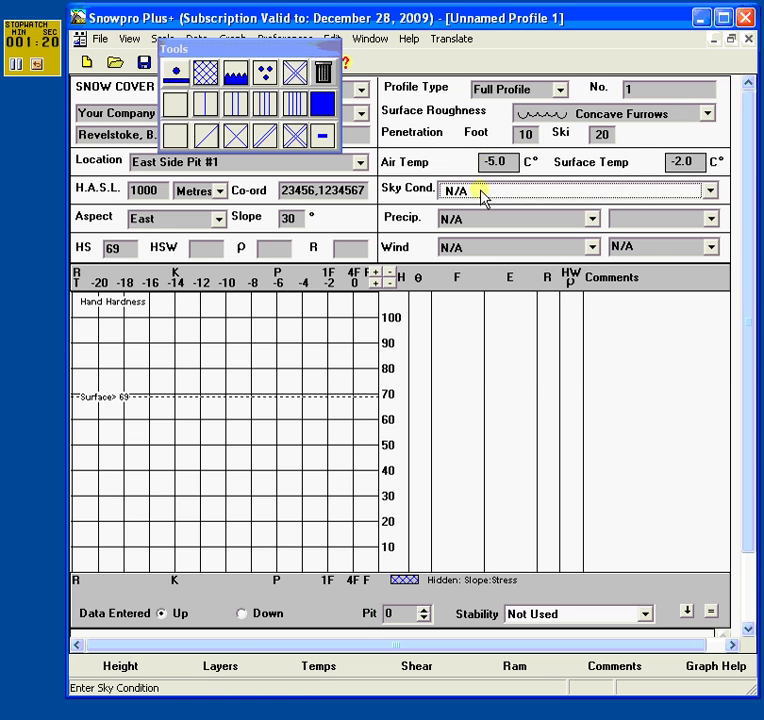
Step: Set the sky condition to Scattered Clouds and the precipitation to Snow at 4 cm/hr
{"action": "left_click", "coordinate": [483, 193]}
{"action": "left_click", "coordinate": [507, 242]}
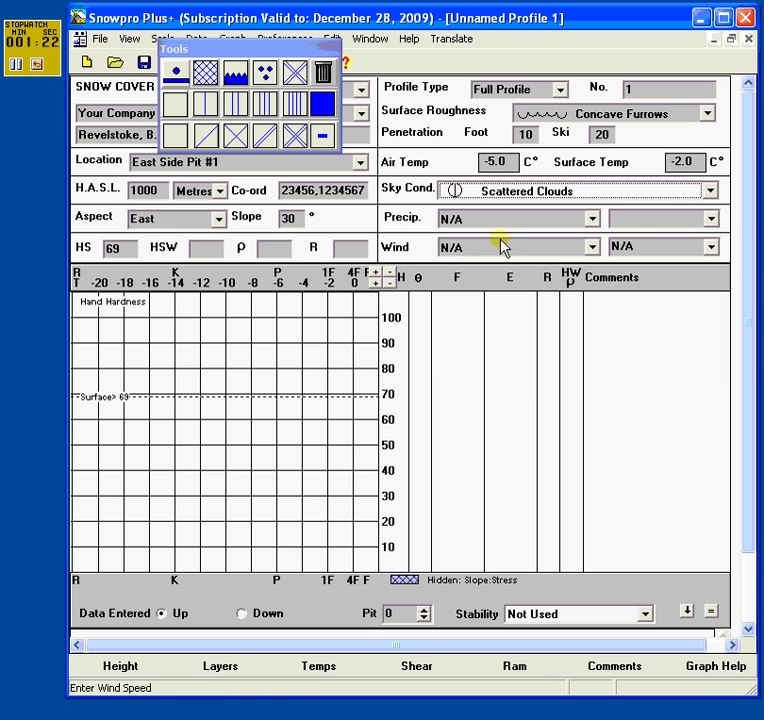
{"action": "left_click", "coordinate": [489, 220]}
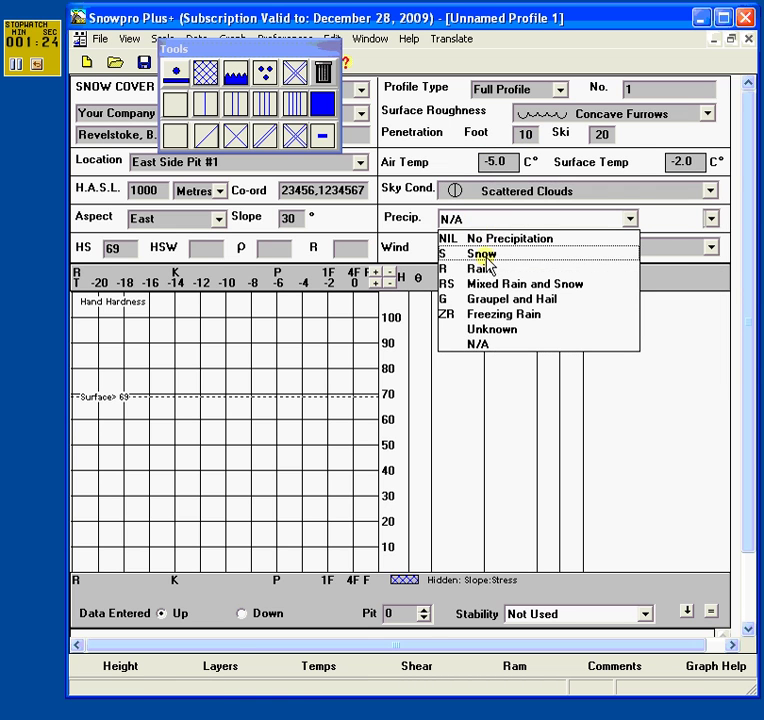
{"action": "left_click", "coordinate": [486, 254]}
{"action": "left_click", "coordinate": [622, 218]}
{"action": "left_click", "coordinate": [584, 295]}
Step: Set the wind speed to Moderate and its direction to East South East
{"action": "left_click", "coordinate": [483, 247]}
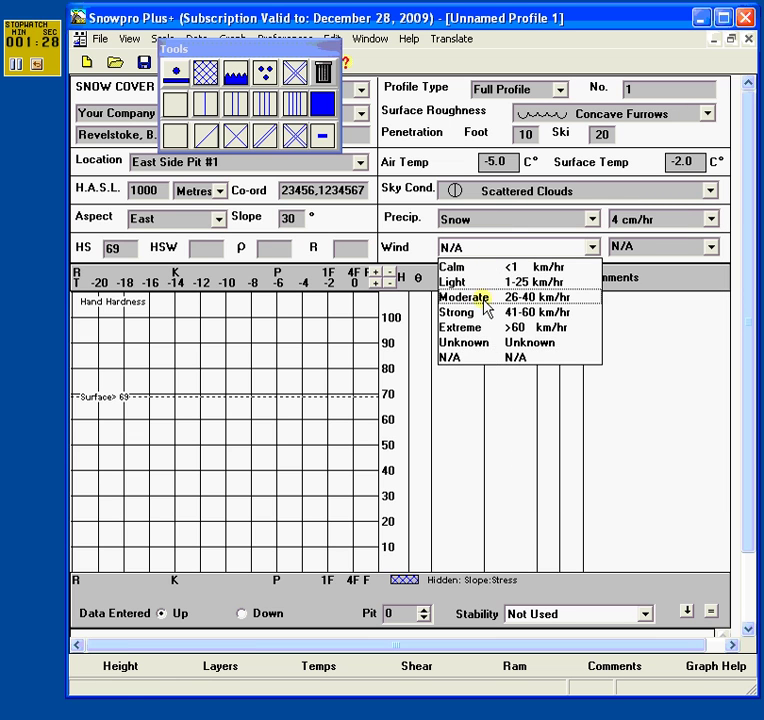
{"action": "left_click", "coordinate": [484, 292]}
{"action": "left_click", "coordinate": [645, 250]}
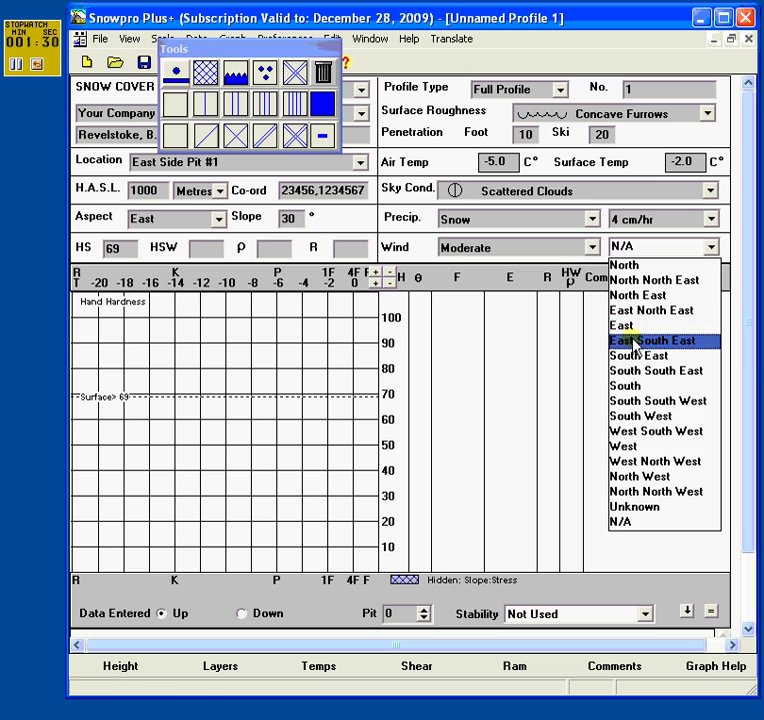
{"action": "left_click", "coordinate": [636, 340]}
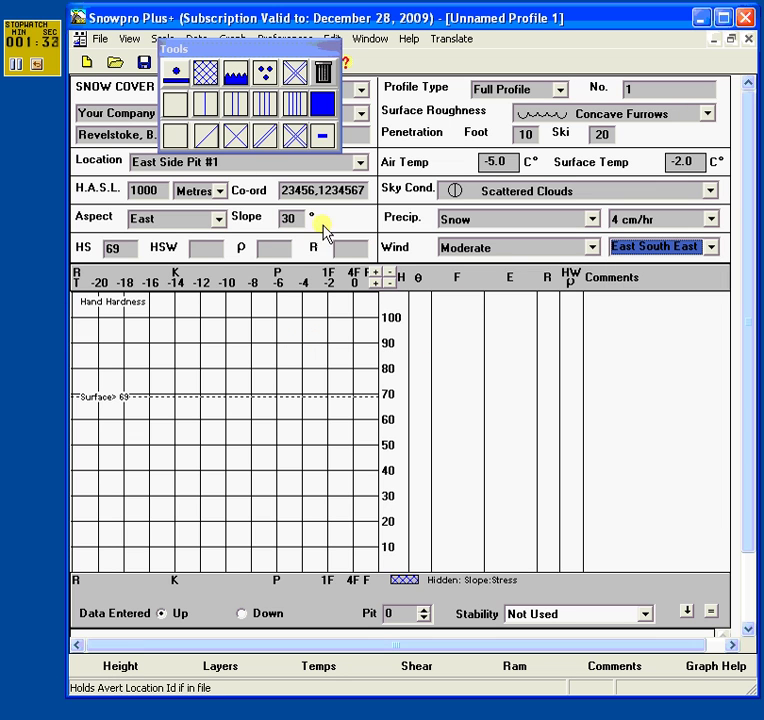
Step: Plot snow temperature points at about -10 °C/62 cm, -13 °C/48 cm and -17 °C/25 cm, and move the middle one to about -14 °C/54 cm
{"action": "left_click_drag", "start_coordinate": [224, 50], "coordinate": [500, 38]}
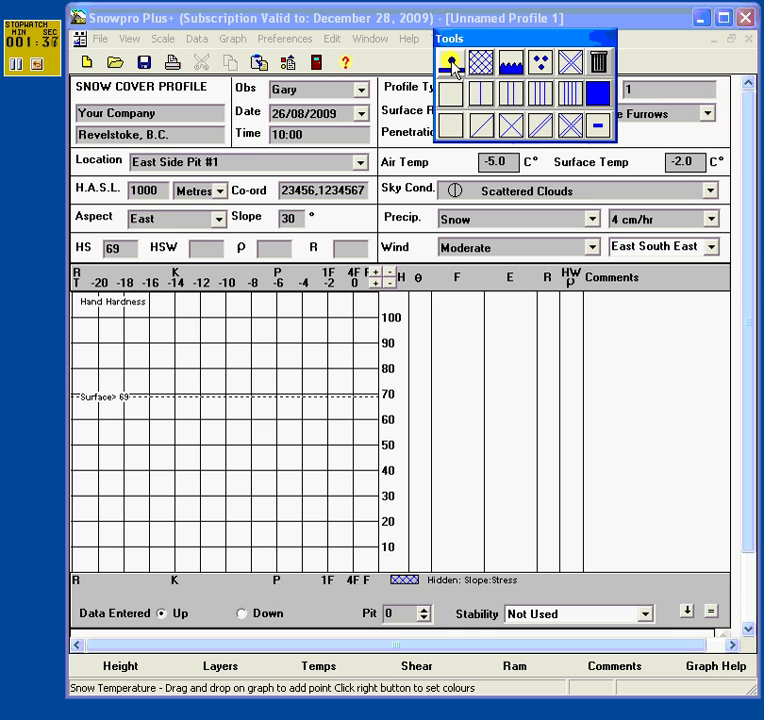
{"action": "left_click_drag", "start_coordinate": [453, 68], "coordinate": [229, 414]}
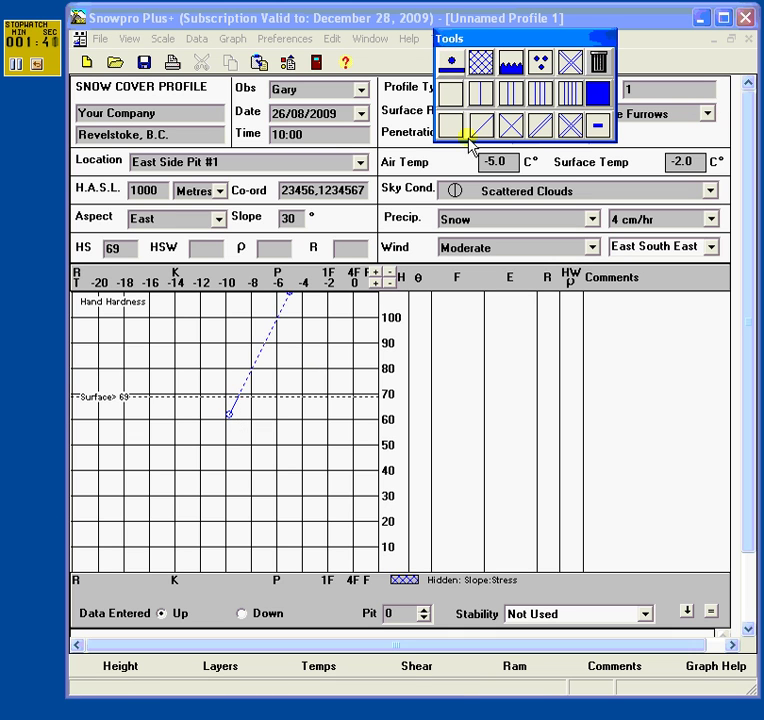
{"action": "left_click_drag", "start_coordinate": [452, 65], "coordinate": [191, 449]}
{"action": "left_click_drag", "start_coordinate": [452, 66], "coordinate": [131, 508]}
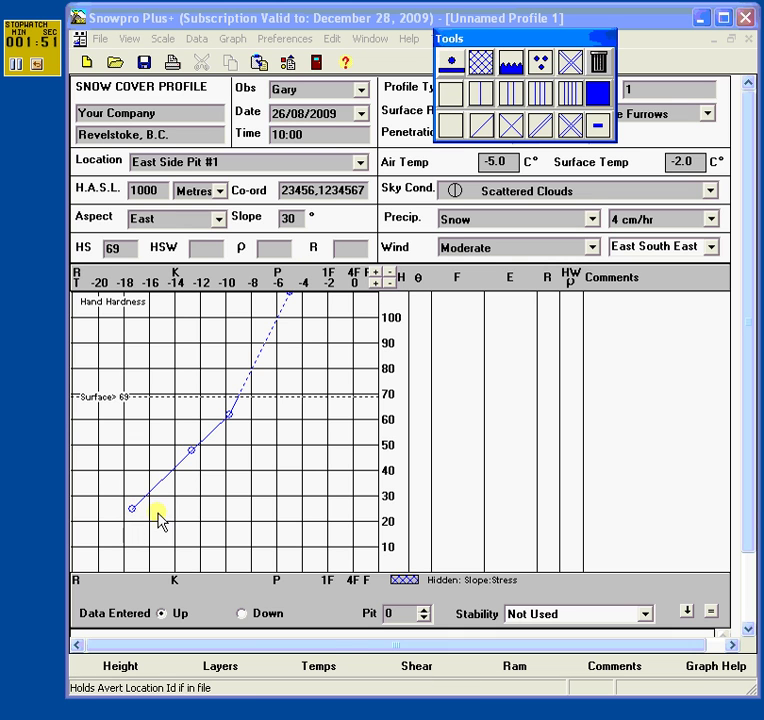
{"action": "left_click_drag", "start_coordinate": [192, 450], "coordinate": [170, 435]}
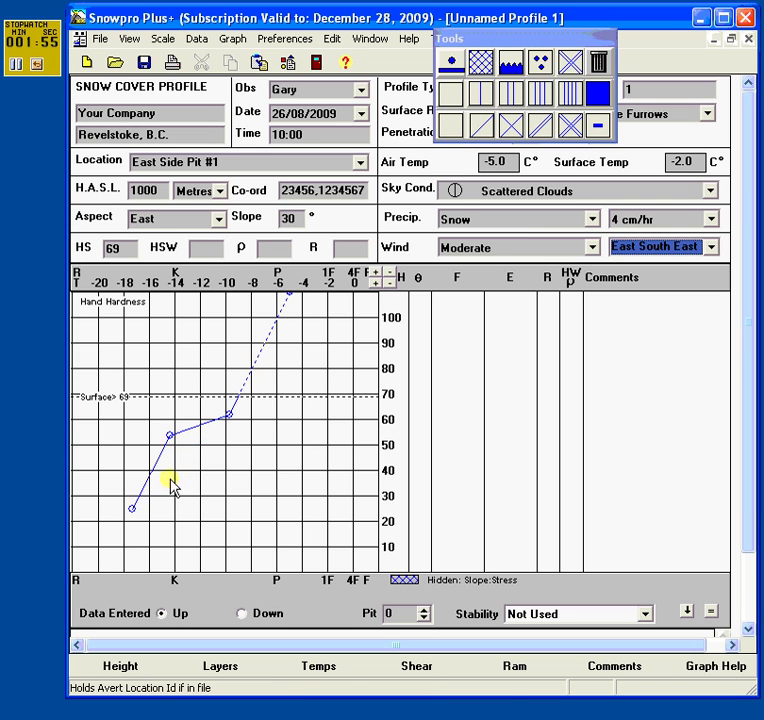
Step: Add an extra snow temperature point at about -16.5 °C and 41 cm, and delete it from the graph
{"action": "left_click_drag", "start_coordinate": [450, 63], "coordinate": [143, 471]}
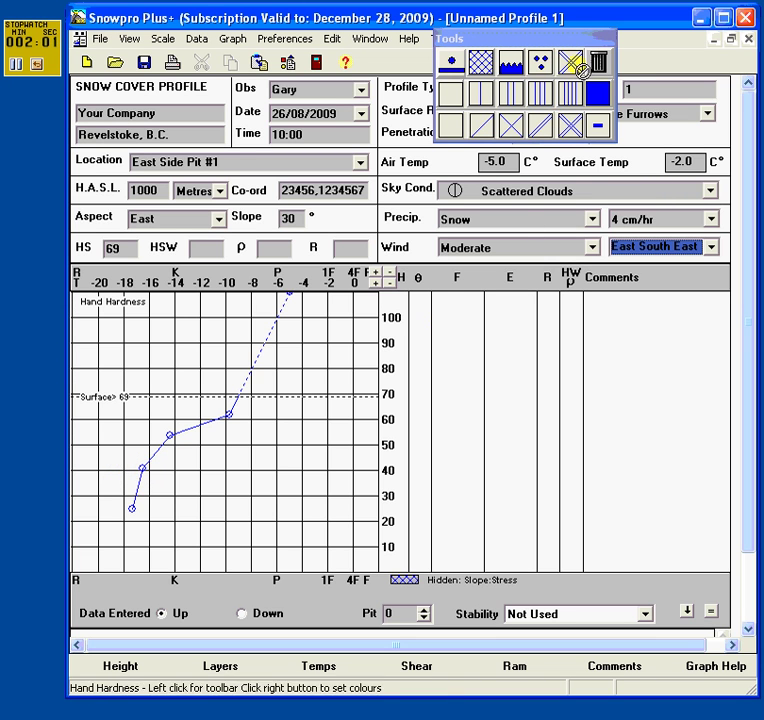
{"action": "left_click_drag", "start_coordinate": [605, 72], "coordinate": [143, 467]}
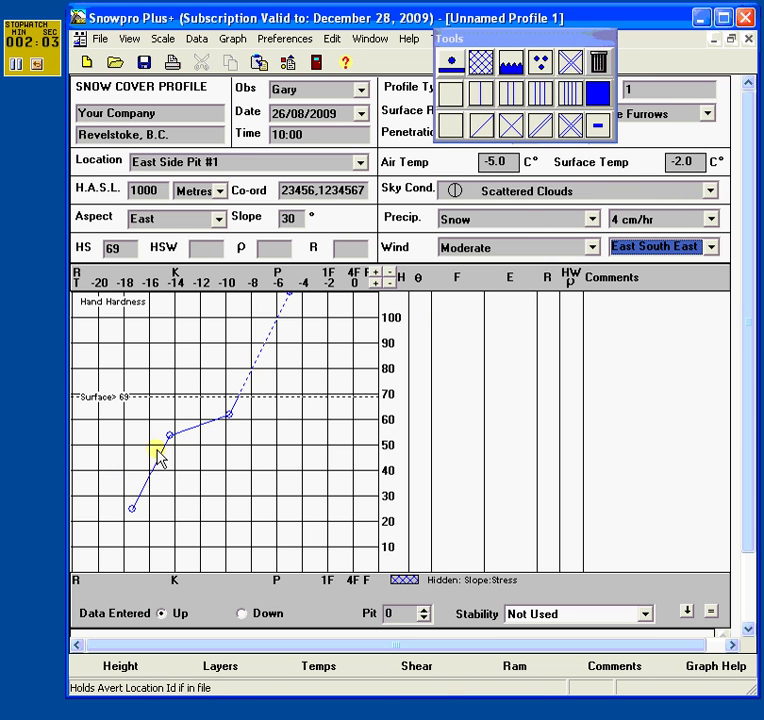
Step: Add a two-line water content layer just above the surface and two Slush layers with tops at about 64 cm and 29 cm
{"action": "left_click", "coordinate": [512, 68]}
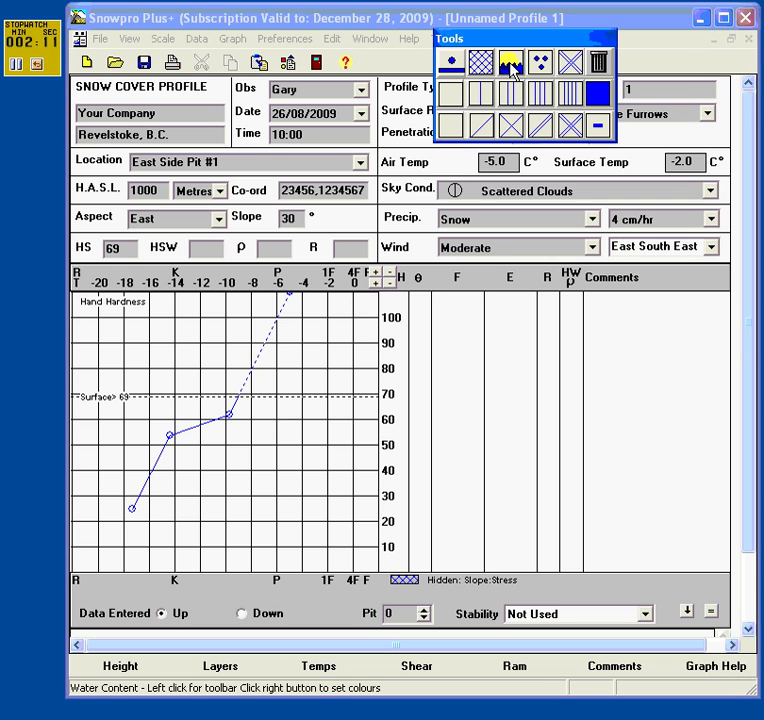
{"action": "left_click", "coordinate": [421, 426]}
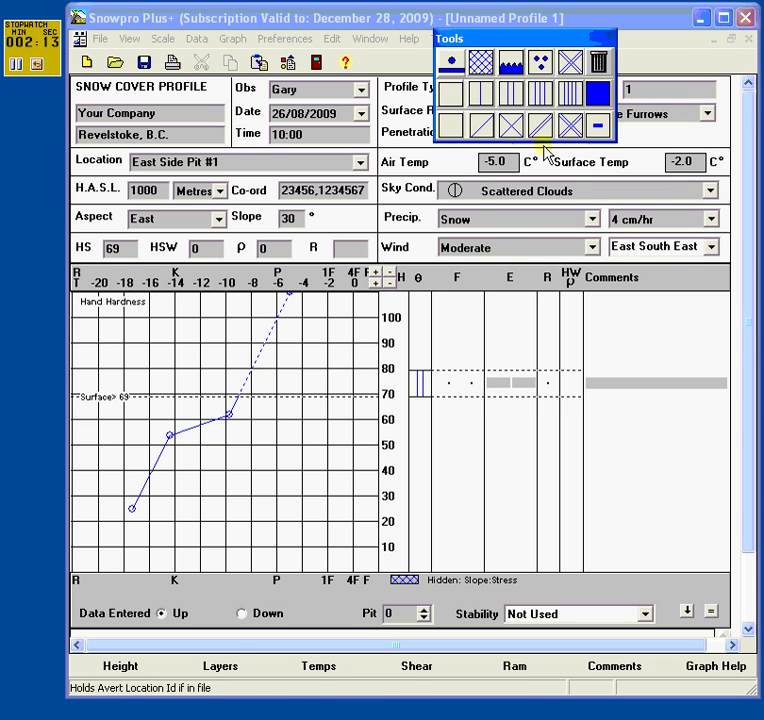
{"action": "left_click", "coordinate": [421, 457]}
{"action": "left_click_drag", "start_coordinate": [570, 95], "coordinate": [413, 540]}
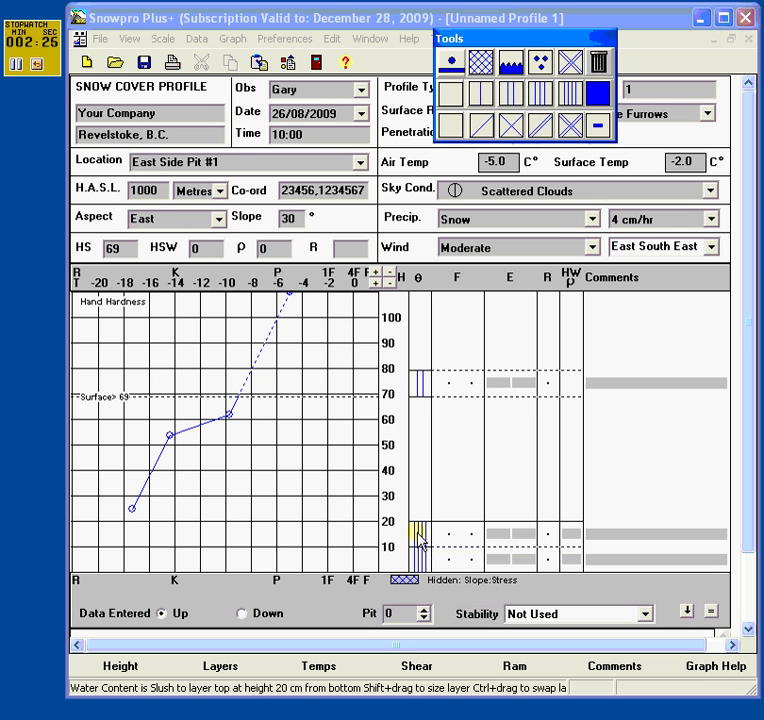
{"action": "left_click_drag", "start_coordinate": [420, 537], "coordinate": [425, 464]}
{"action": "left_click_drag", "start_coordinate": [440, 549], "coordinate": [430, 507]}
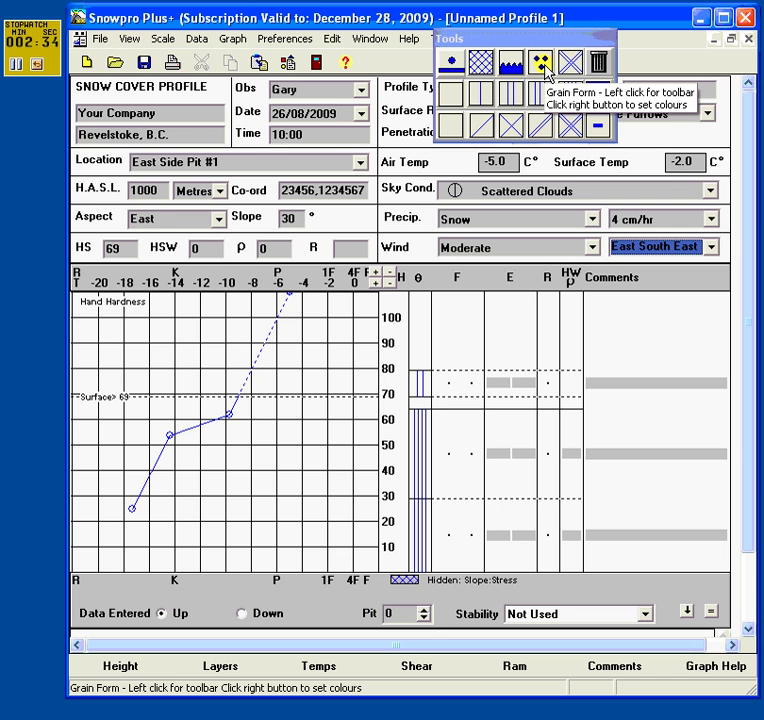
Step: Open the list of grain forms and assign PPco and PPsd to the middle layer
{"action": "left_click", "coordinate": [542, 66]}
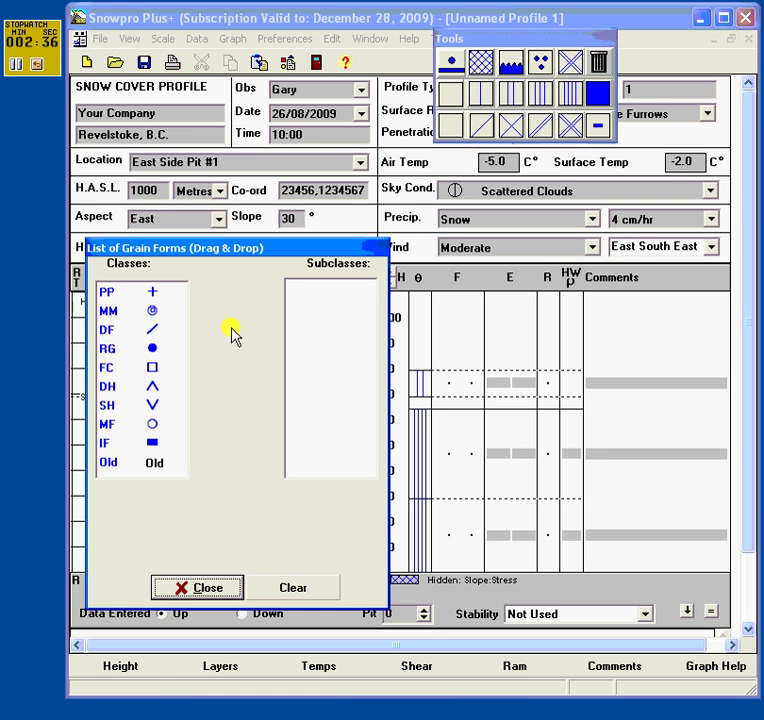
{"action": "left_click", "coordinate": [127, 333]}
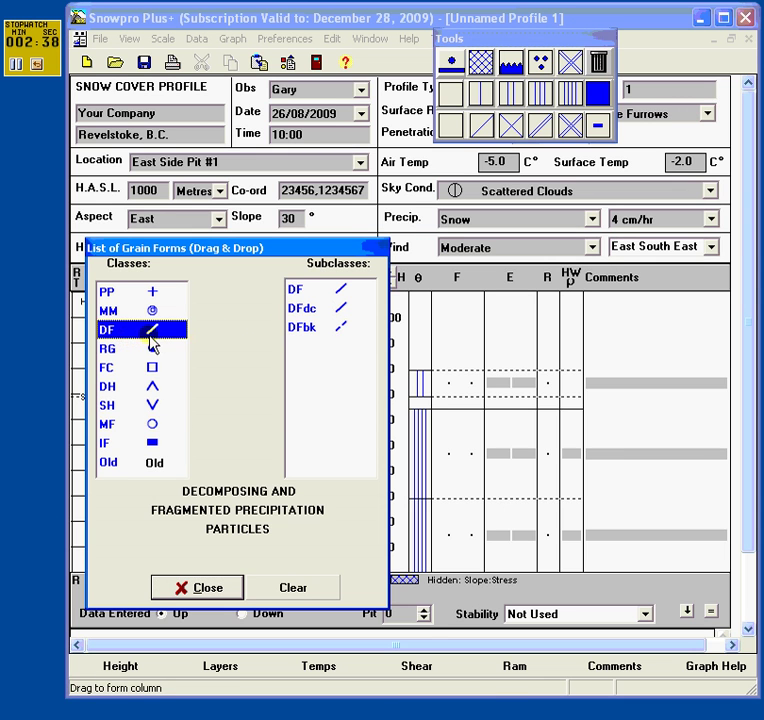
{"action": "left_click", "coordinate": [131, 293]}
{"action": "left_click_drag", "start_coordinate": [341, 309], "coordinate": [447, 462]}
{"action": "left_click_drag", "start_coordinate": [338, 366], "coordinate": [469, 455]}
Step: Assign the PPip grain form and the FC subclass shown as a square with a diagonal to the uppermost layer
{"action": "left_click_drag", "start_coordinate": [341, 440], "coordinate": [445, 385]}
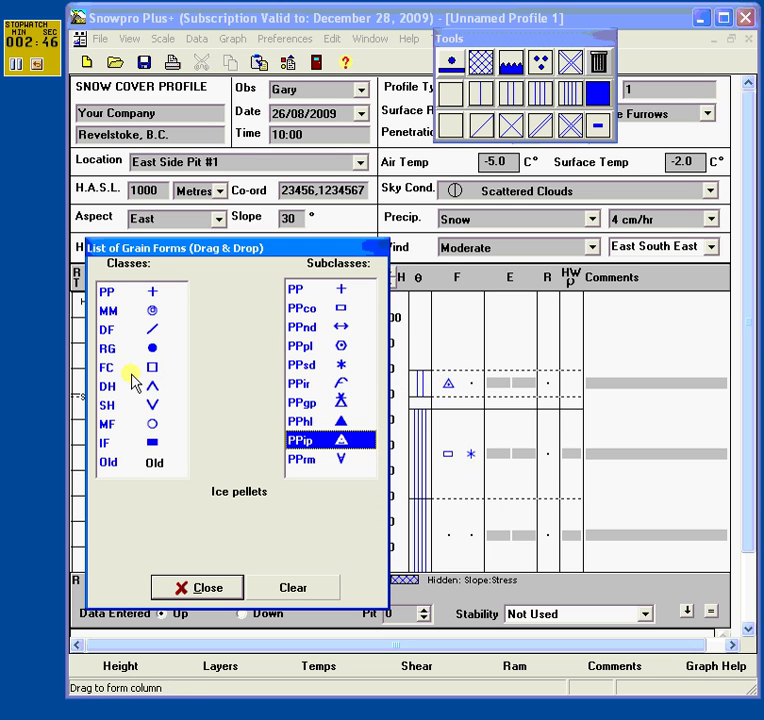
{"action": "left_click", "coordinate": [125, 369]}
{"action": "left_click_drag", "start_coordinate": [333, 334], "coordinate": [477, 392]}
Step: Assign the grain forms MFcr and MM to the lowest layer
{"action": "left_click", "coordinate": [149, 423]}
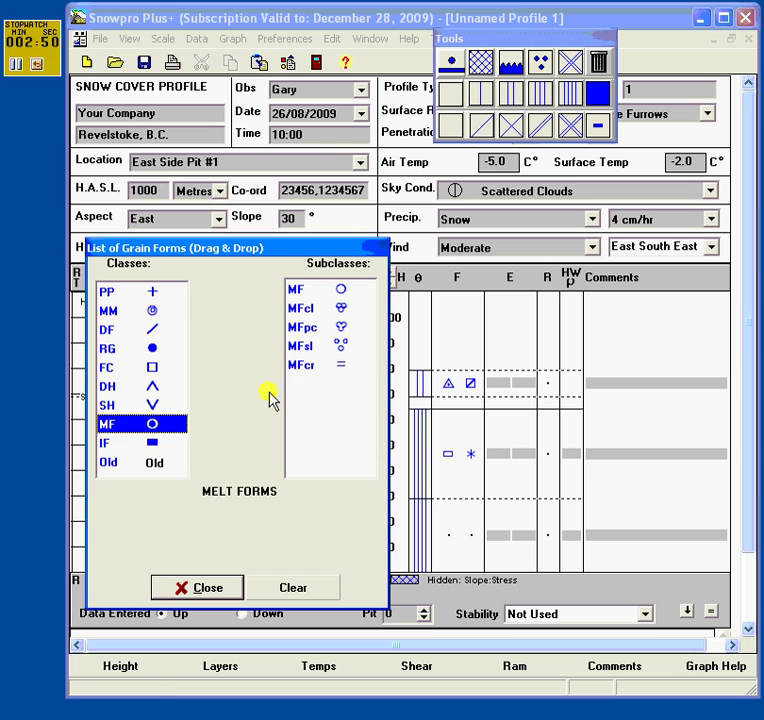
{"action": "left_click_drag", "start_coordinate": [305, 364], "coordinate": [450, 544]}
{"action": "left_click_drag", "start_coordinate": [153, 311], "coordinate": [471, 540]}
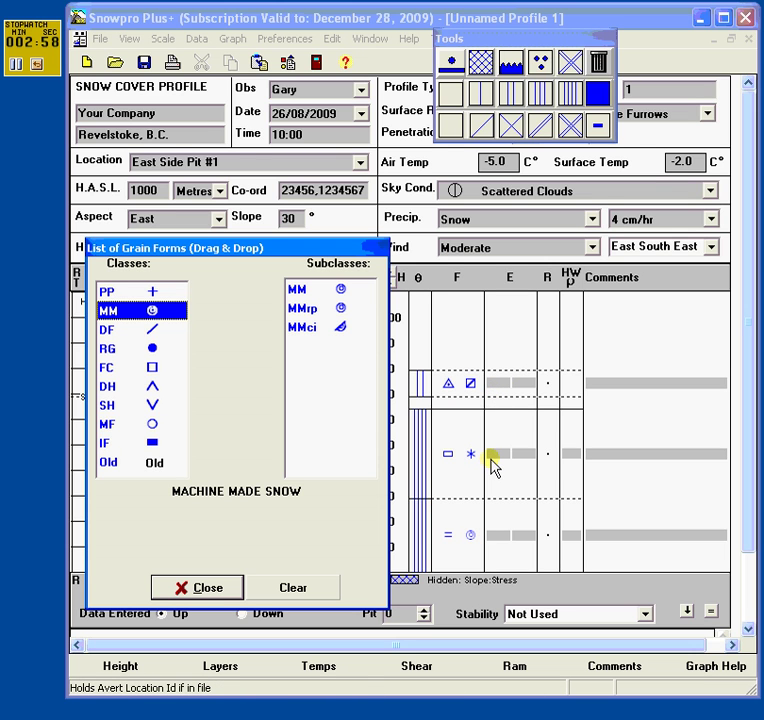
Step: Set the middle layer's two grain diameters to 1-2 and 3
{"action": "left_click", "coordinate": [492, 458]}
{"action": "type", "text": "1-21-2"}
{"action": "key", "text": "Tab"}
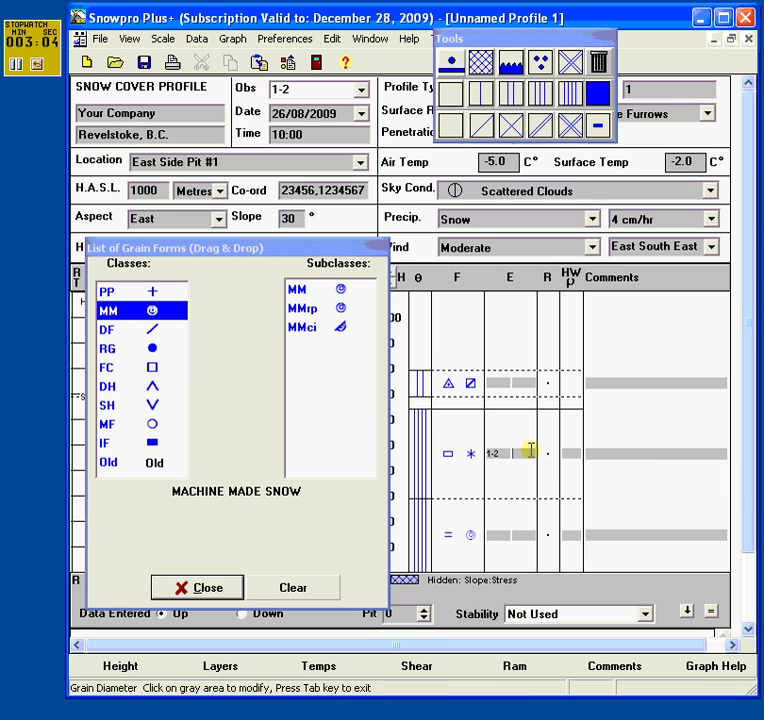
{"action": "left_click", "coordinate": [531, 453]}
{"action": "type", "text": "3"}
{"action": "key", "text": "Tab"}
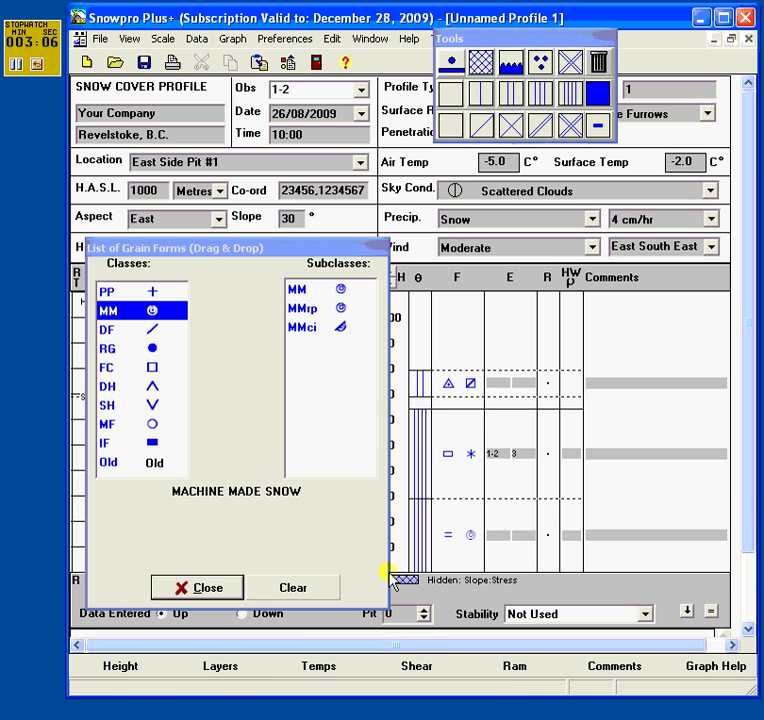
Step: Set the middle layer's density to 16 and enter the comment "layer 1"
{"action": "left_click", "coordinate": [583, 466]}
{"action": "type", "text": "16"}
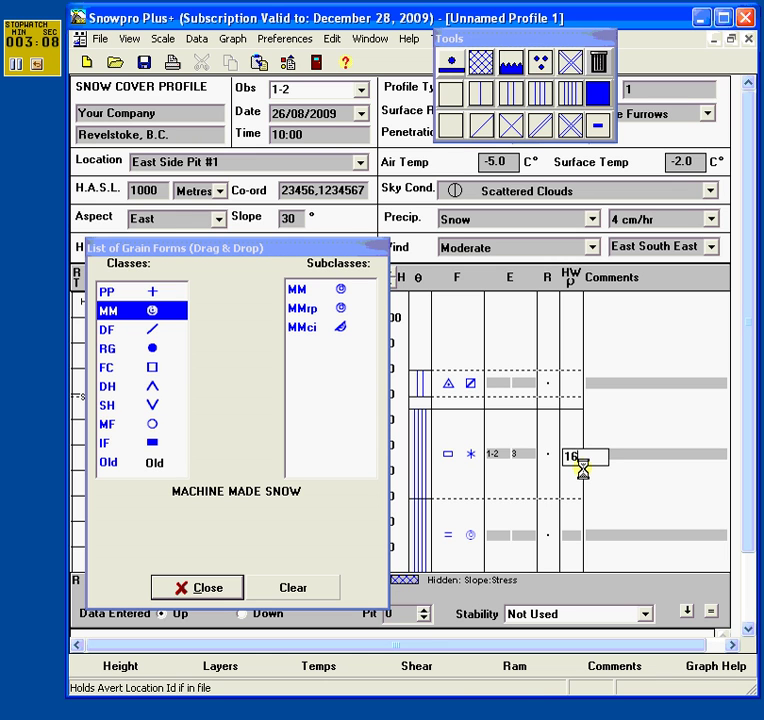
{"action": "key", "text": "Tab"}
{"action": "left_click", "coordinate": [605, 471]}
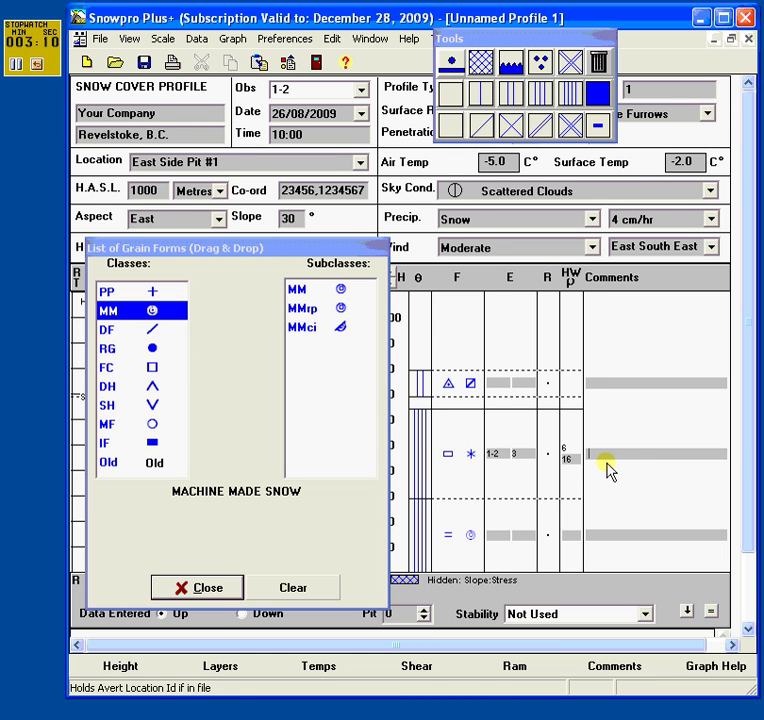
{"action": "type", "text": "layer 1"}
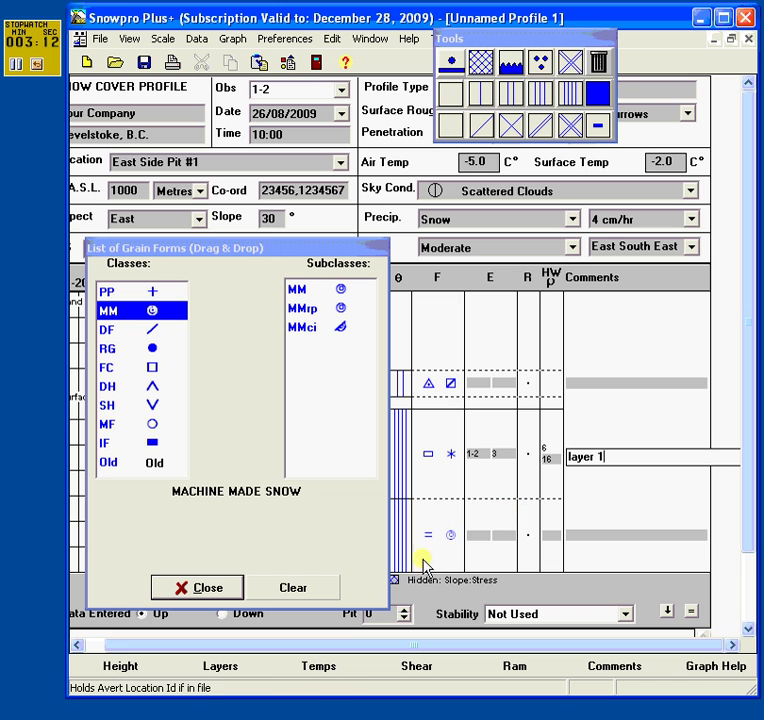
Step: Set the lowest layer's two grain diameters to 2 and 3
{"action": "left_click", "coordinate": [474, 535]}
{"action": "type", "text": "2"}
{"action": "key", "text": "Tab"}
{"action": "left_click", "coordinate": [508, 541]}
{"action": "type", "text": "3"}
{"action": "key", "text": "Tab"}
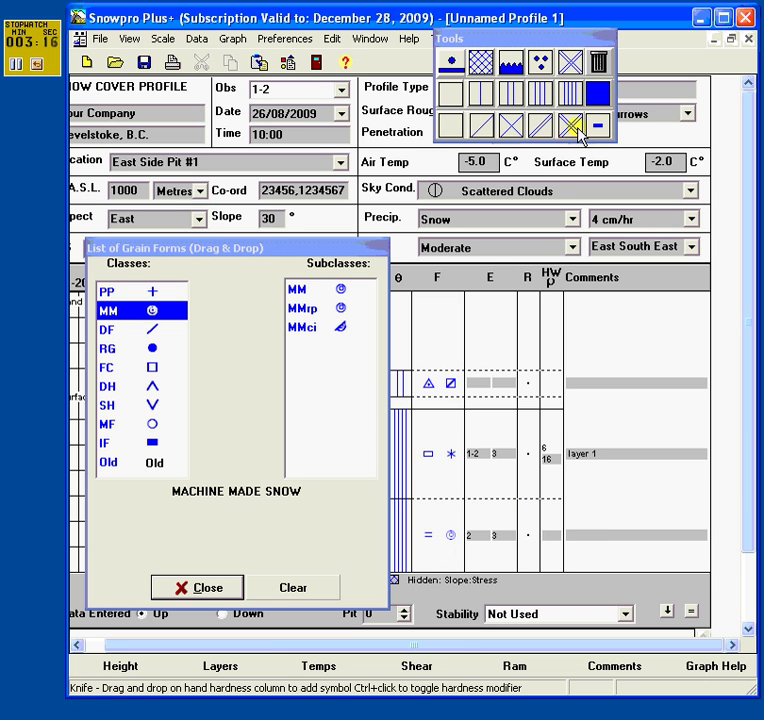
Step: Set the hand hardness to Knife with a plus modifier for the middle layer and the double-slash symbol with a minus modifier for the lowest
{"action": "left_click_drag", "start_coordinate": [570, 123], "coordinate": [530, 455]}
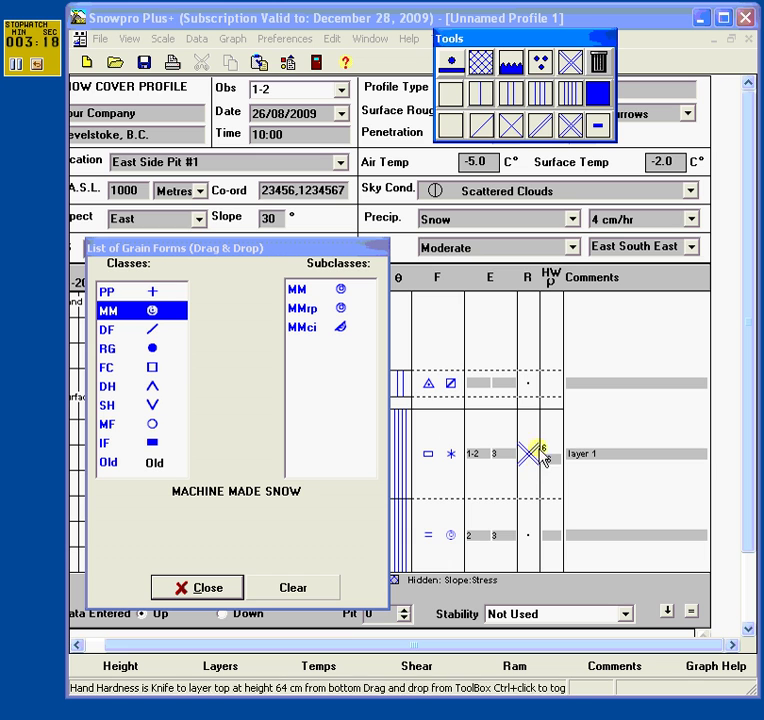
{"action": "mouse_move", "coordinate": [535, 177]}
{"action": "left_mouse_down"}
{"action": "mouse_move", "coordinate": [534, 549]}
{"action": "mouse_move", "coordinate": [530, 542]}
{"action": "left_mouse_up"}
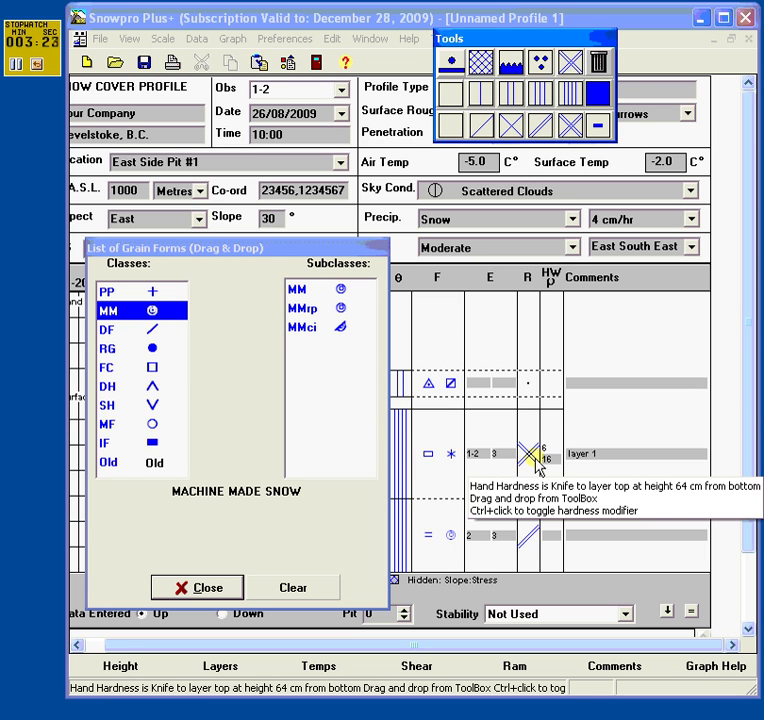
{"action": "left_click", "coordinate": [532, 477], "text": "ctrl"}
{"action": "left_click", "coordinate": [532, 480], "text": "ctrl"}
{"action": "left_click", "coordinate": [532, 479], "text": "ctrl"}
{"action": "left_click", "coordinate": [530, 564], "text": "ctrl"}
{"action": "left_click", "coordinate": [533, 535], "text": "ctrl"}
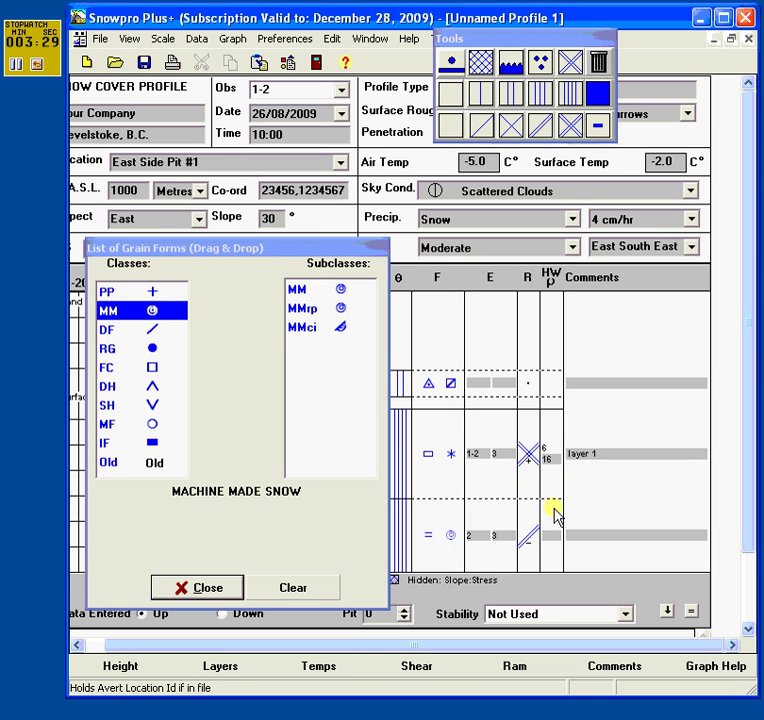
Step: Enter the comment "layer 2" for the lowest layer and close the list of grain forms
{"action": "left_click", "coordinate": [577, 535]}
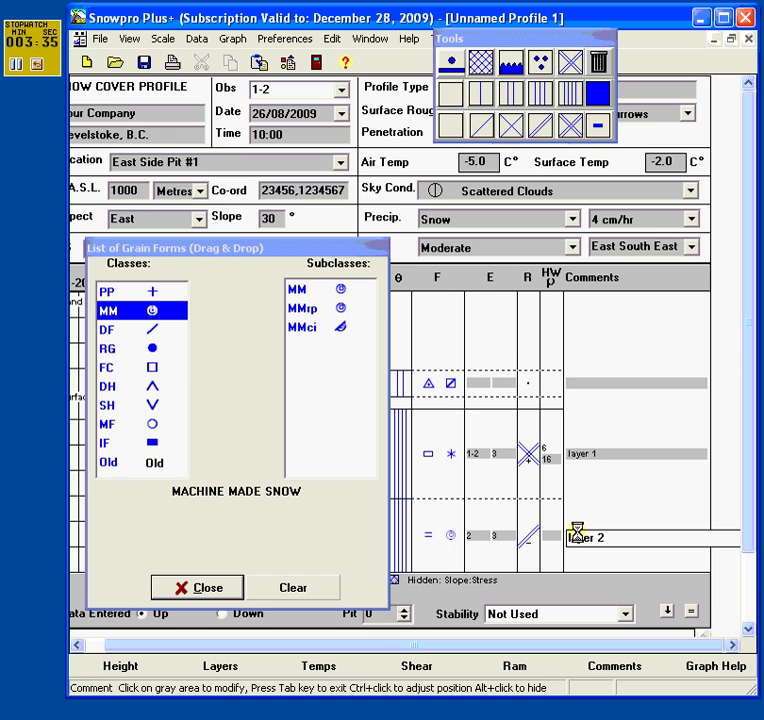
{"action": "key", "text": "Tab"}
{"action": "left_click", "coordinate": [222, 587]}
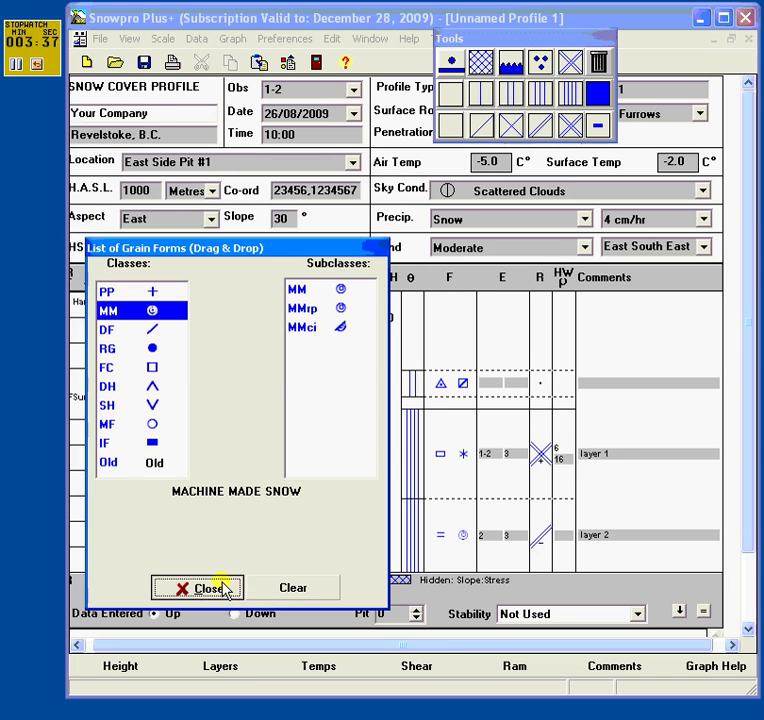
Step: Open the shear layers table and add a first entry at height 50 with the type Extended Column
{"action": "left_click", "coordinate": [409, 678]}
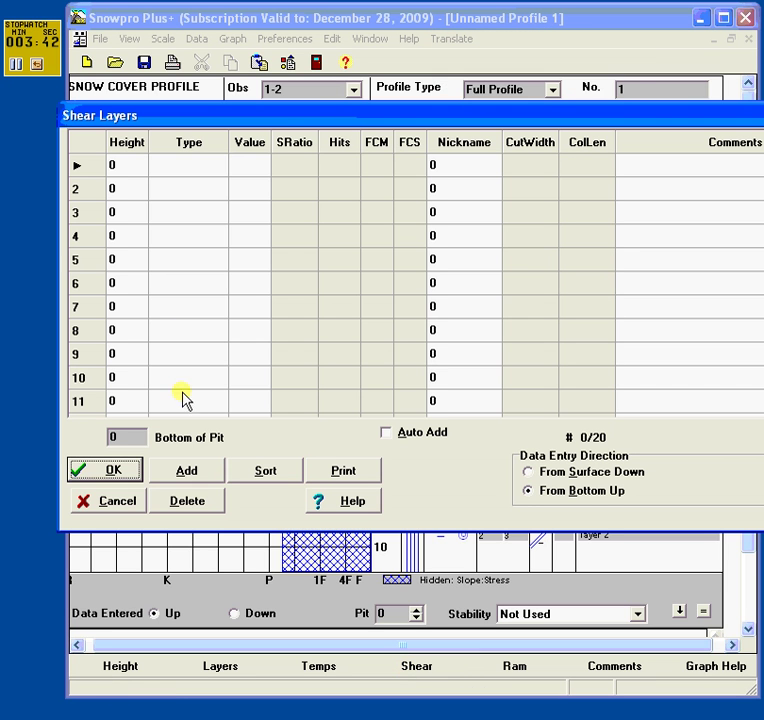
{"action": "left_click", "coordinate": [125, 168]}
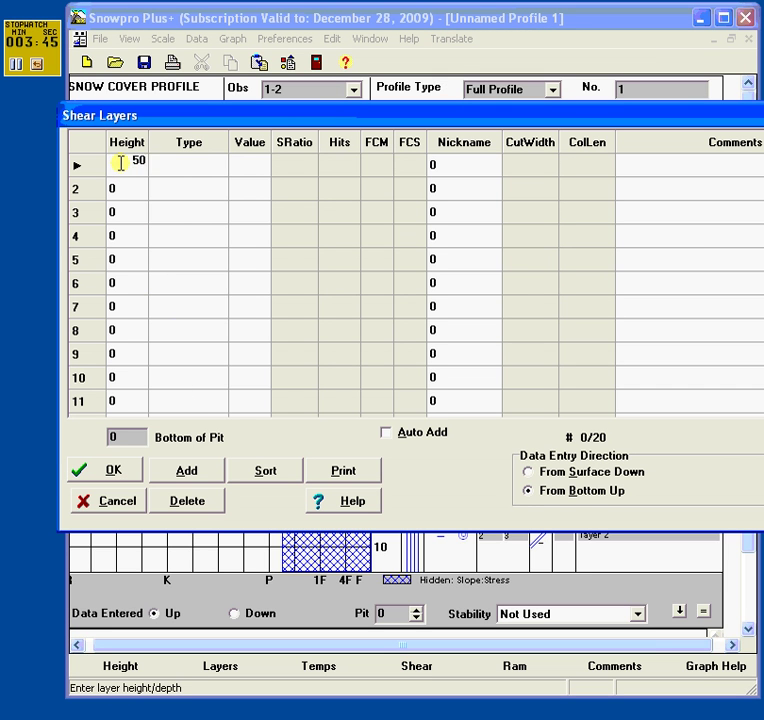
{"action": "key", "text": "Tab"}
{"action": "left_click", "coordinate": [176, 163]}
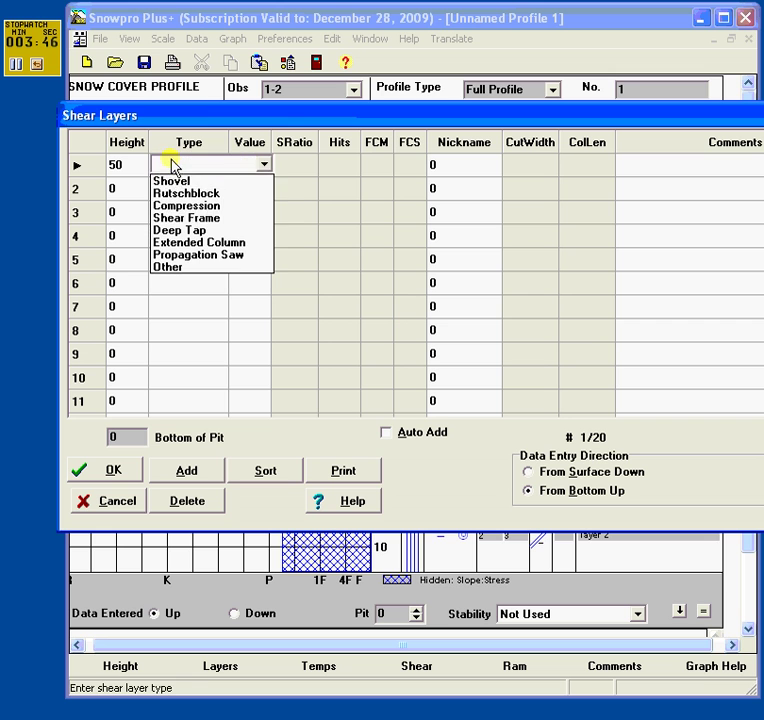
{"action": "left_click", "coordinate": [192, 242]}
Step: Set the Extended Column entry's value to N and its hits to 12
{"action": "left_click", "coordinate": [276, 170]}
{"action": "left_click", "coordinate": [276, 168]}
{"action": "left_click", "coordinate": [286, 207]}
{"action": "left_click", "coordinate": [344, 166]}
{"action": "type", "text": "12"}
{"action": "key", "text": "Tab"}
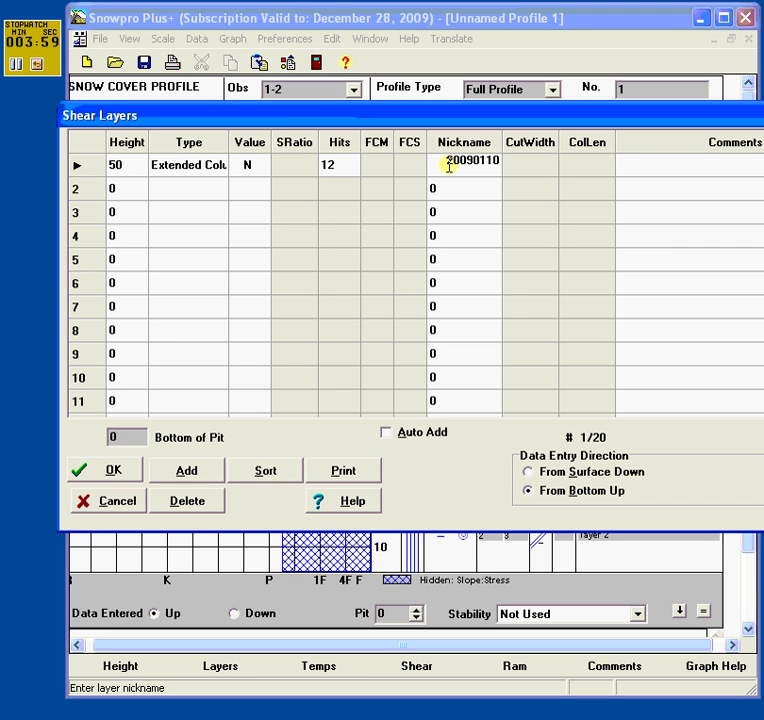
Step: Complete the Extended Column entry with nickname 20090110 and the comment "shear 1", and accept the shear layers
{"action": "key", "text": "Tab"}
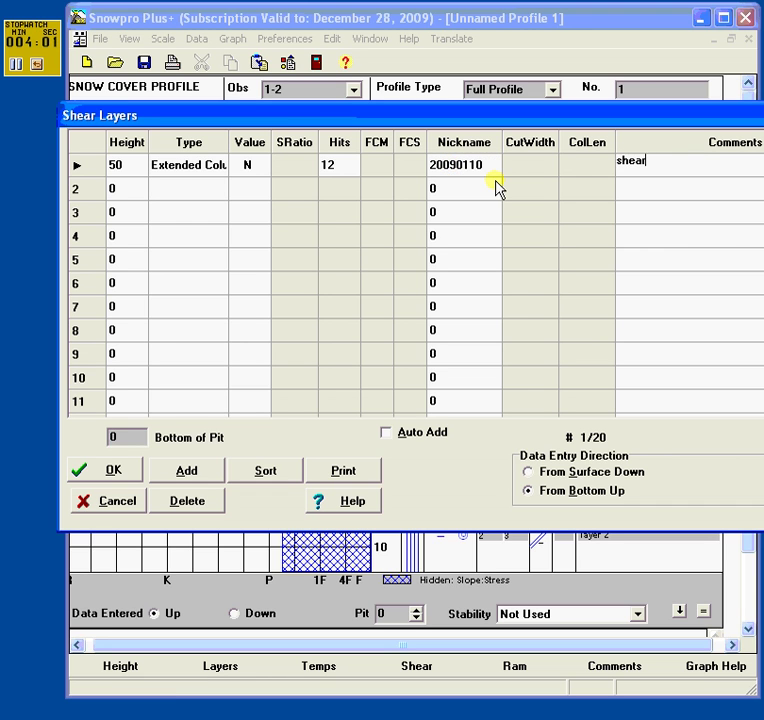
{"action": "left_click", "coordinate": [110, 472]}
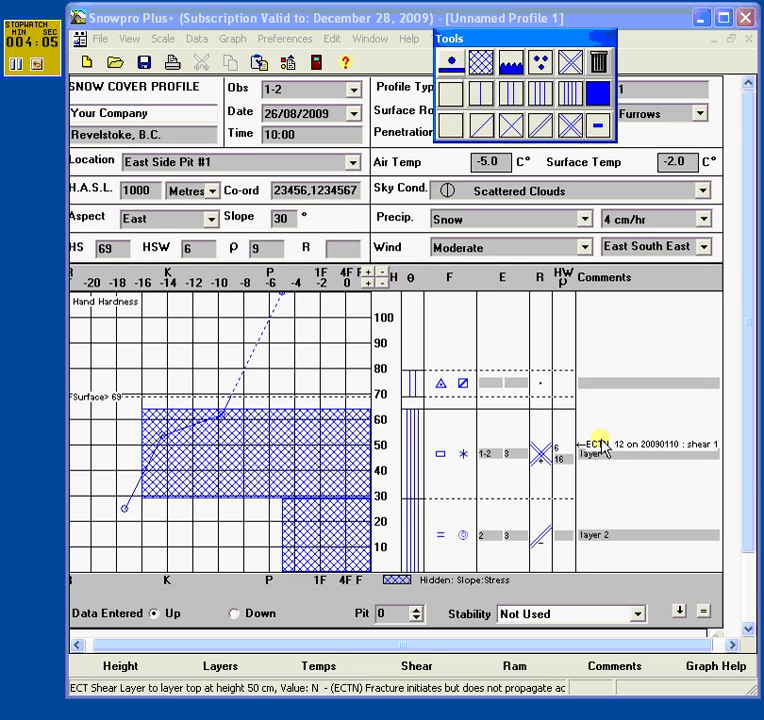
Step: Save the profile as test3 in the profiles folder and pause the stopwatch
{"action": "left_click", "coordinate": [145, 64]}
{"action": "type", "text": "te"}
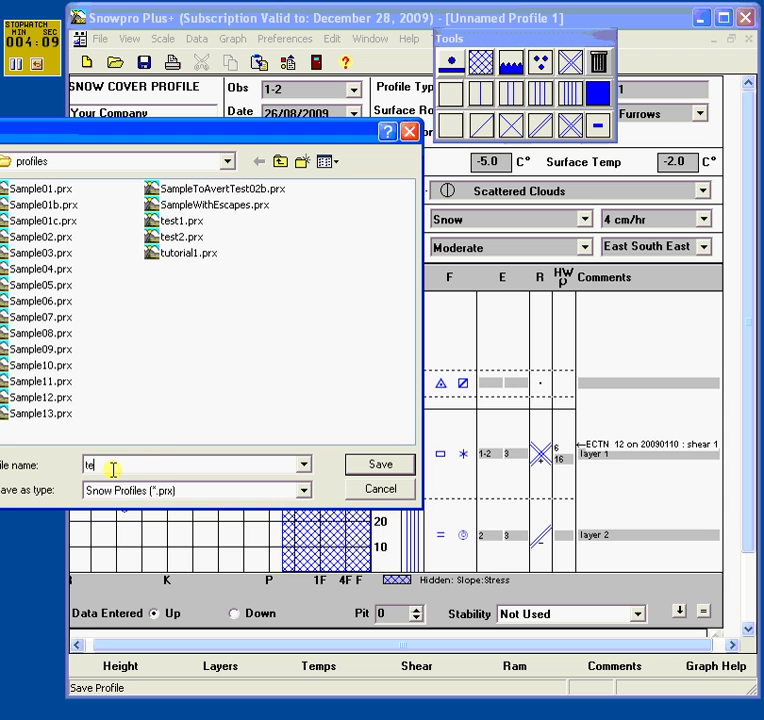
{"action": "type", "text": "st3"}
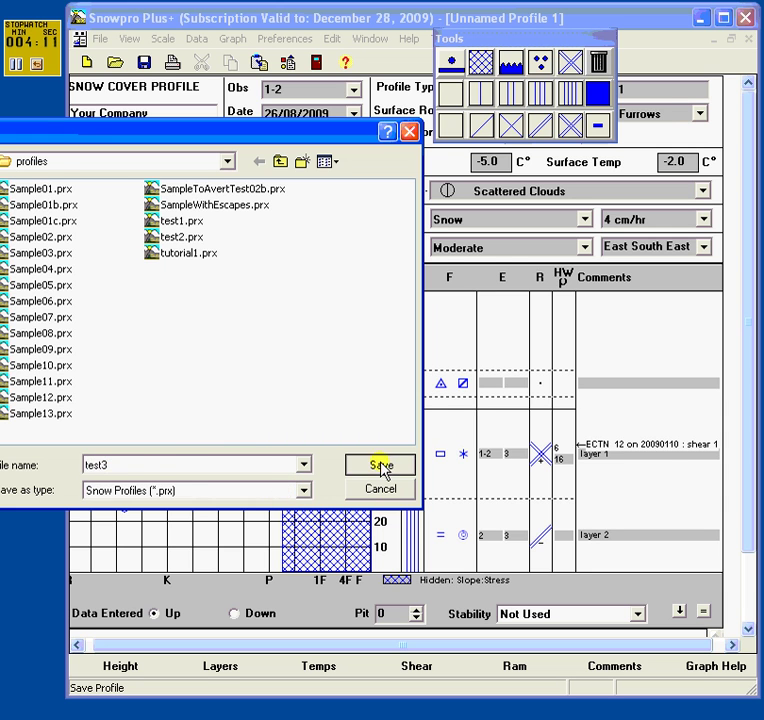
{"action": "left_click", "coordinate": [380, 464]}
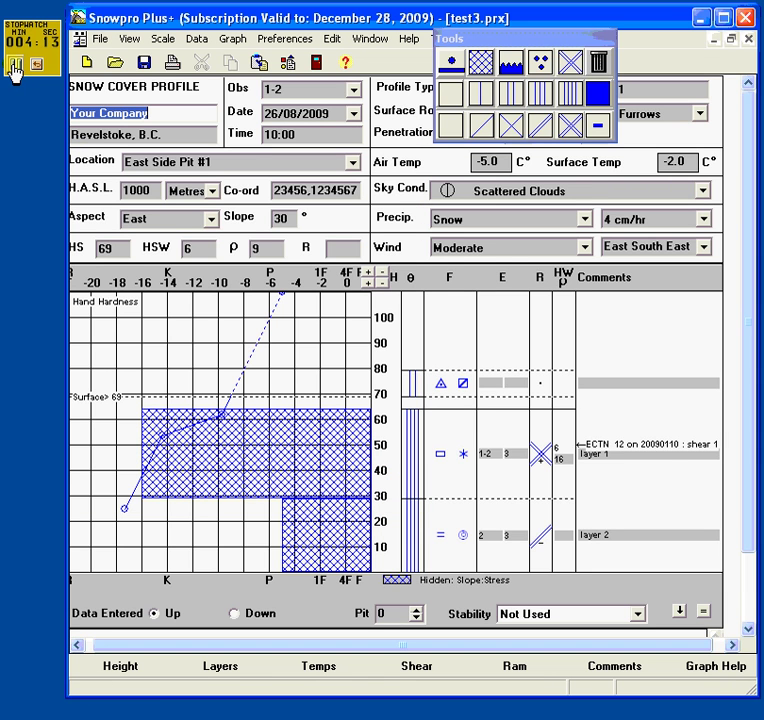
{"action": "left_click", "coordinate": [15, 64]}
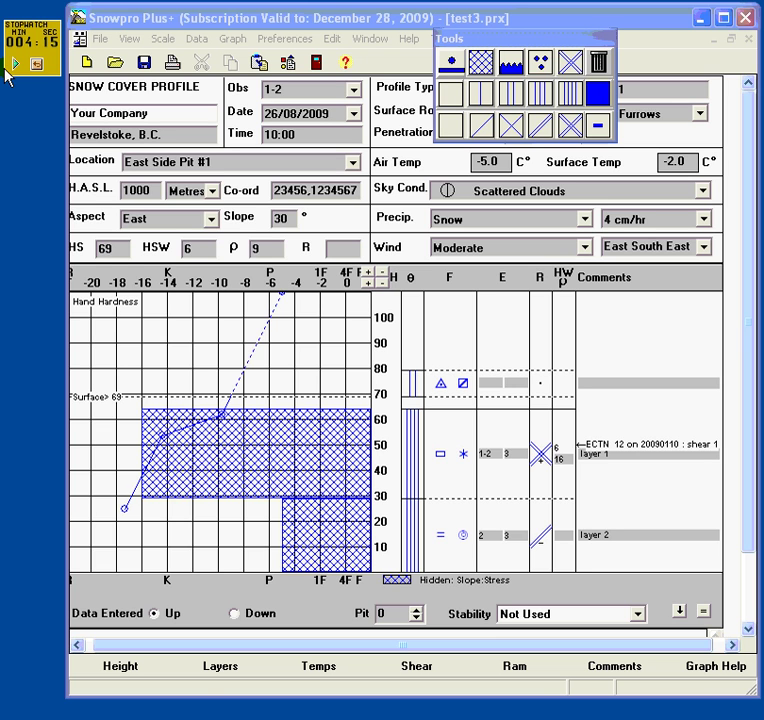
Step: Review the snow temperatures table and the snow layers table, closing each one without changes
{"action": "left_click", "coordinate": [321, 669]}
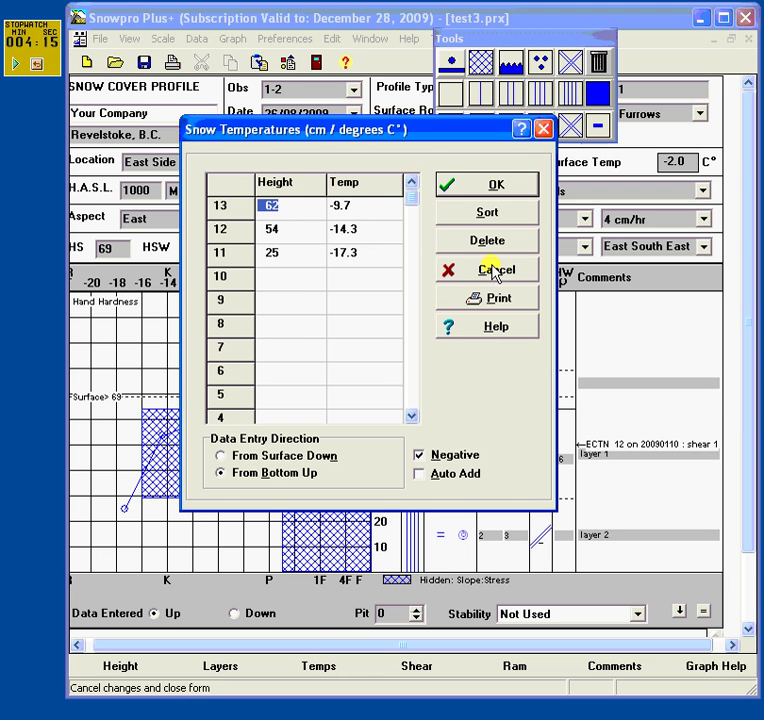
{"action": "left_click", "coordinate": [520, 194]}
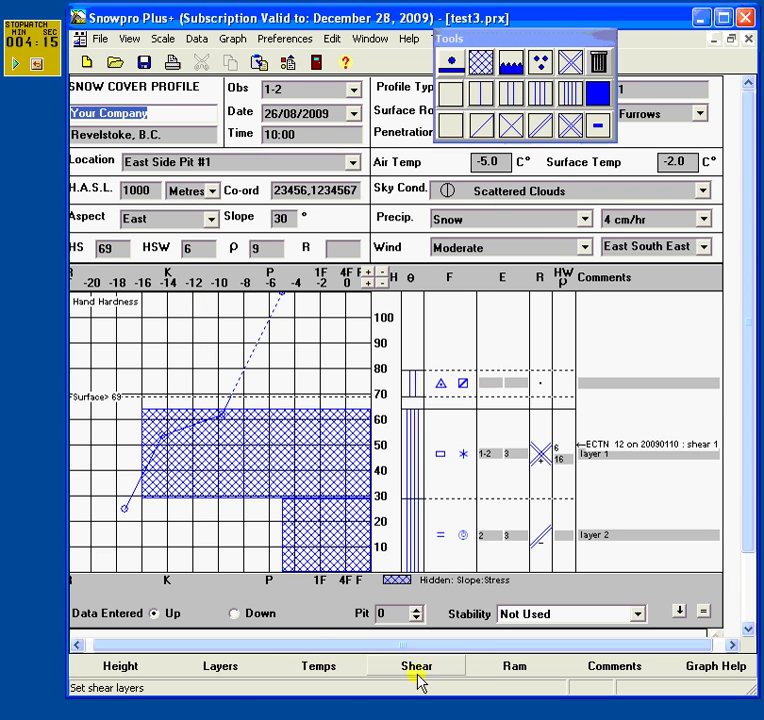
{"action": "left_click", "coordinate": [216, 673]}
{"action": "left_click_drag", "start_coordinate": [267, 116], "coordinate": [309, 122]}
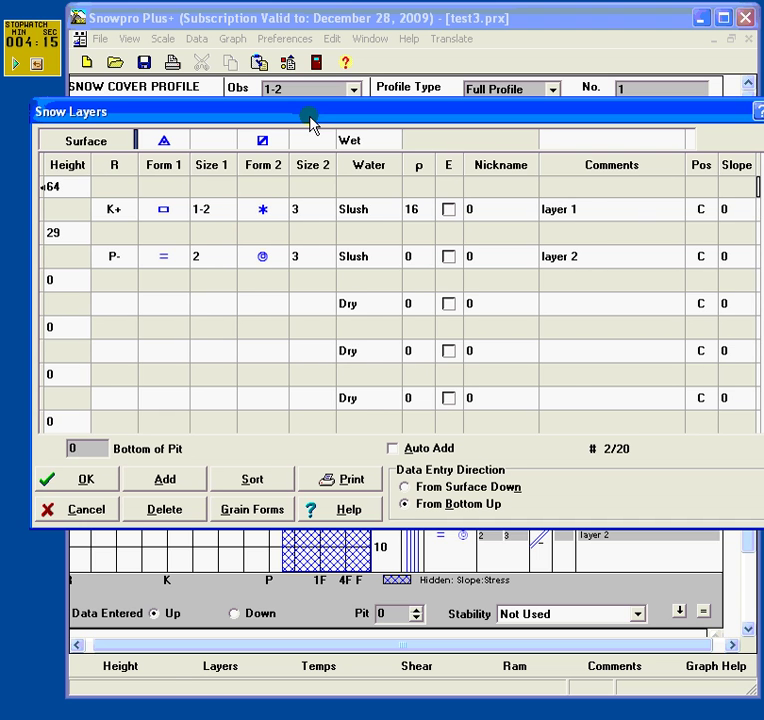
{"action": "left_click", "coordinate": [96, 482]}
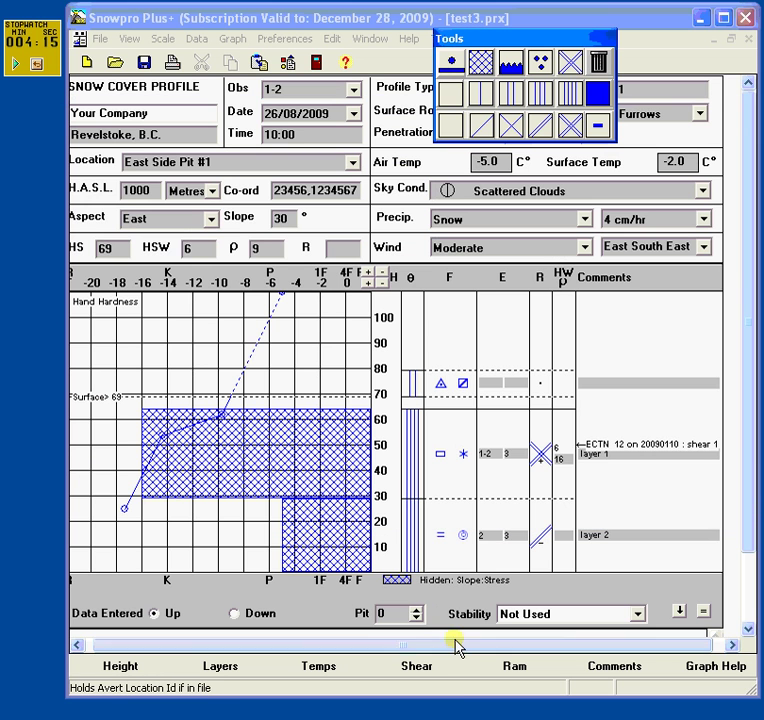
Step: Enter the text "comments" in the comments box below the profile graph and save the profile again
{"action": "left_click_drag", "start_coordinate": [752, 429], "coordinate": [751, 563]}
{"action": "left_click", "coordinate": [452, 591]}
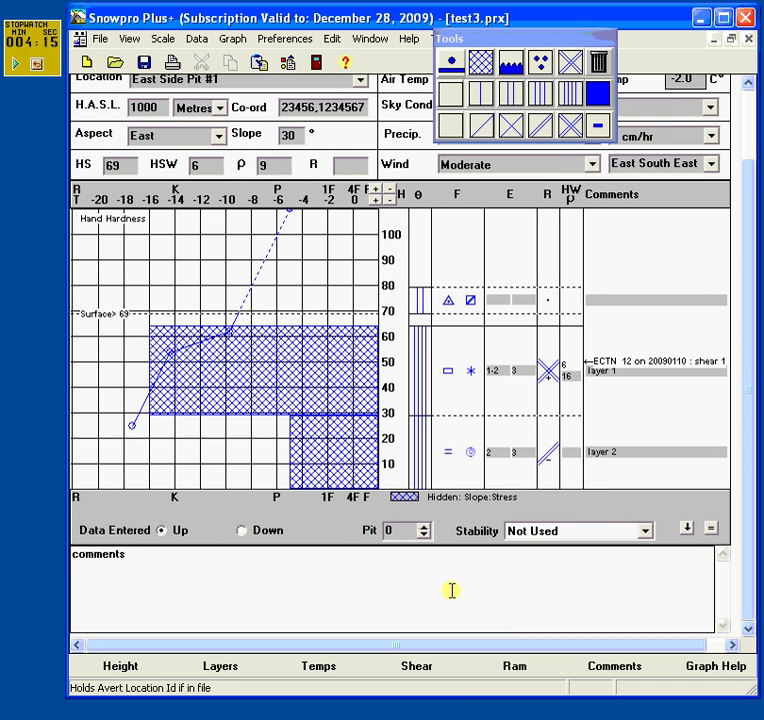
{"action": "left_click_drag", "start_coordinate": [750, 389], "coordinate": [757, 243]}
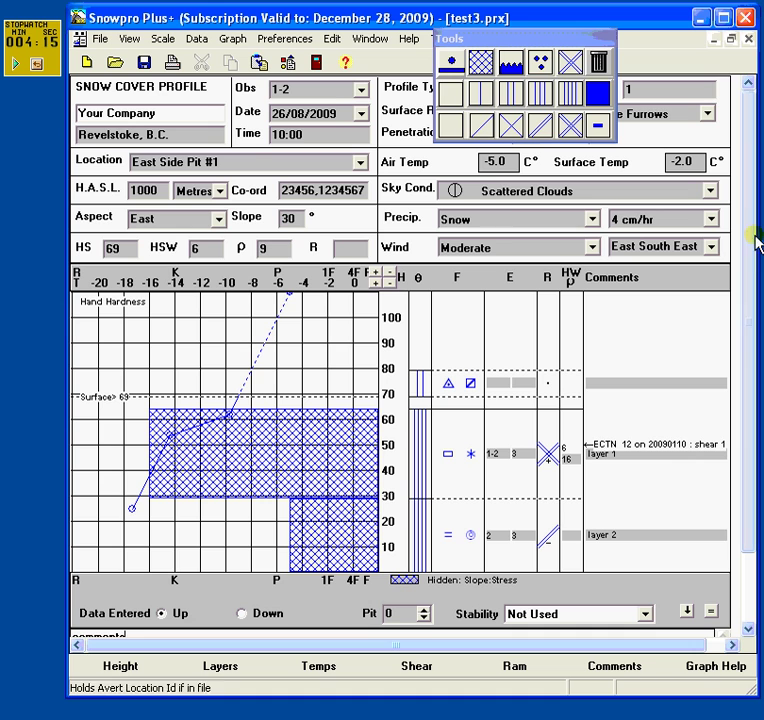
{"action": "left_click", "coordinate": [145, 65]}
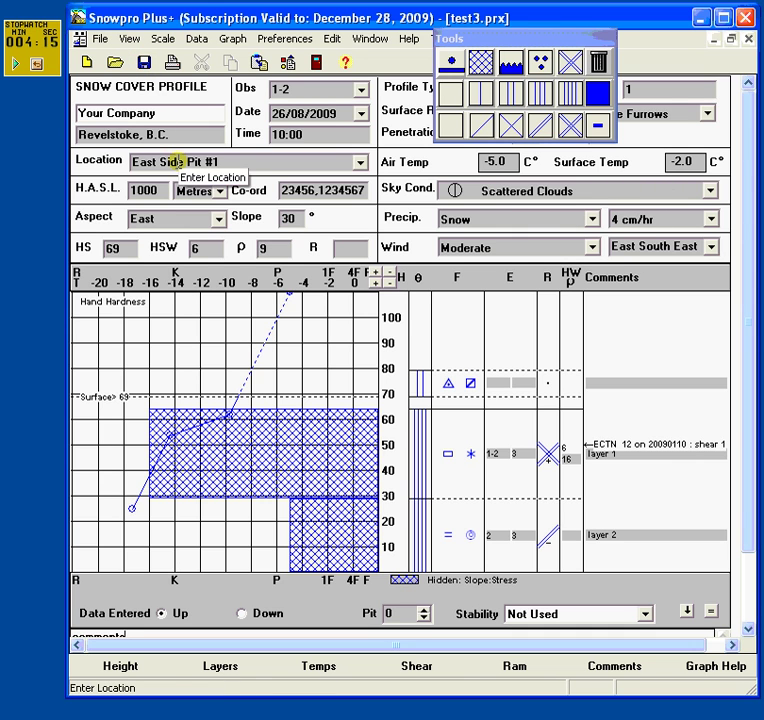
Step: Print the profile to PrimoPDF and set the output file to test3.pdf on the Desktop, replacing the existing file
{"action": "left_click", "coordinate": [188, 66]}
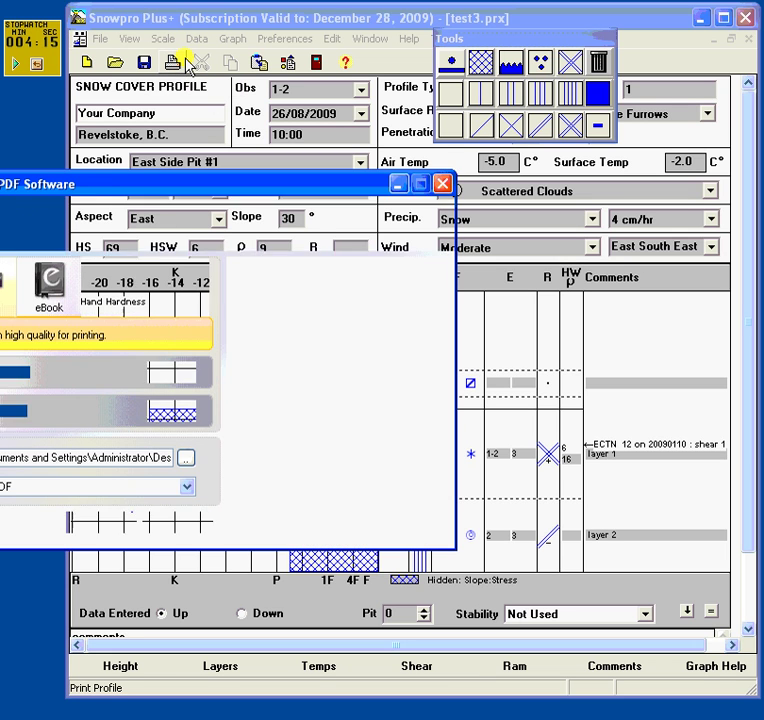
{"action": "left_click_drag", "start_coordinate": [230, 189], "coordinate": [417, 154]}
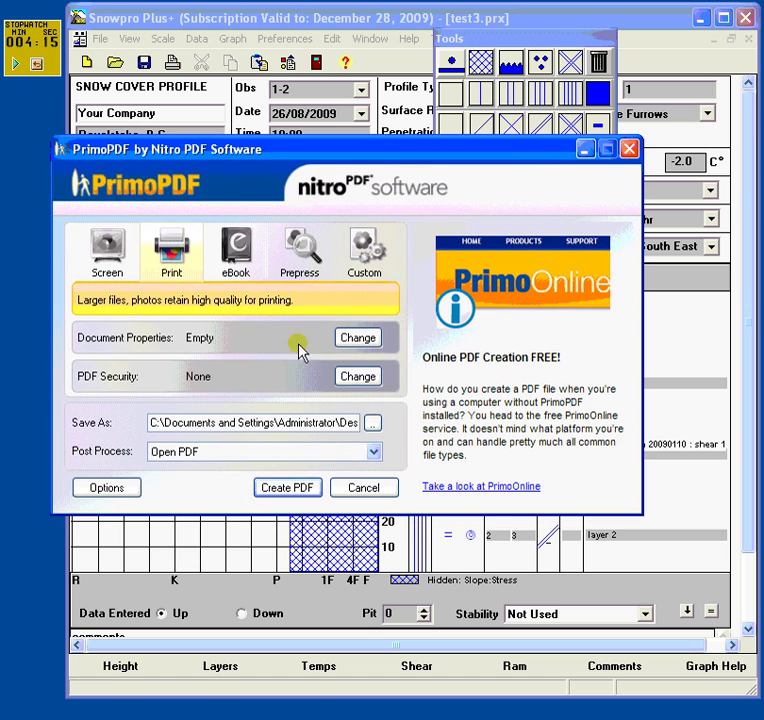
{"action": "left_click", "coordinate": [369, 424]}
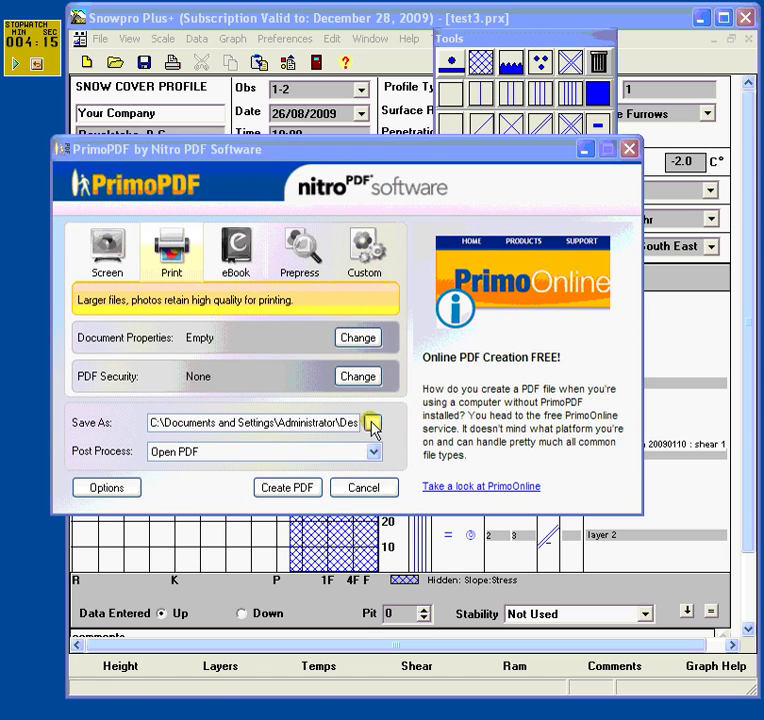
{"action": "type", "text": "test3"}
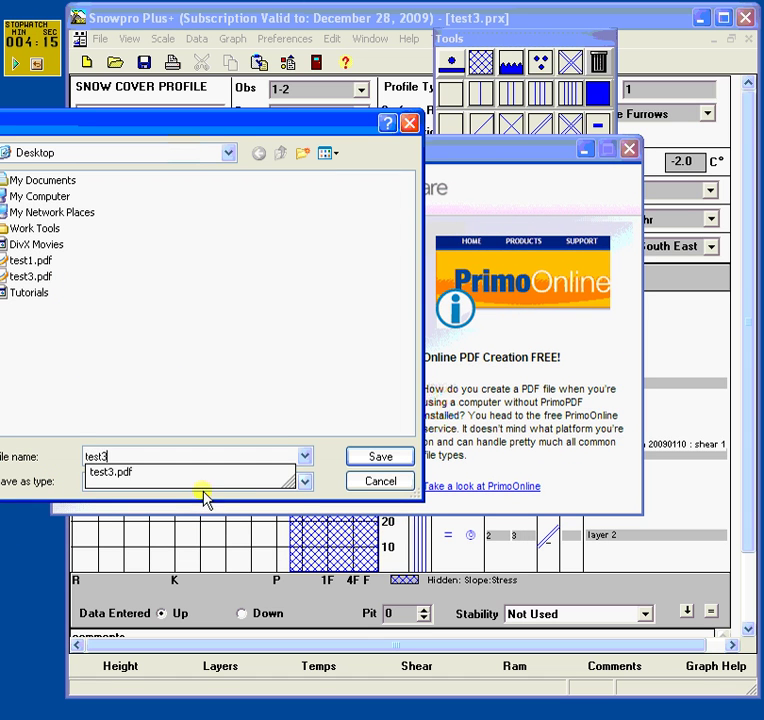
{"action": "left_click", "coordinate": [143, 476]}
{"action": "left_click", "coordinate": [376, 457]}
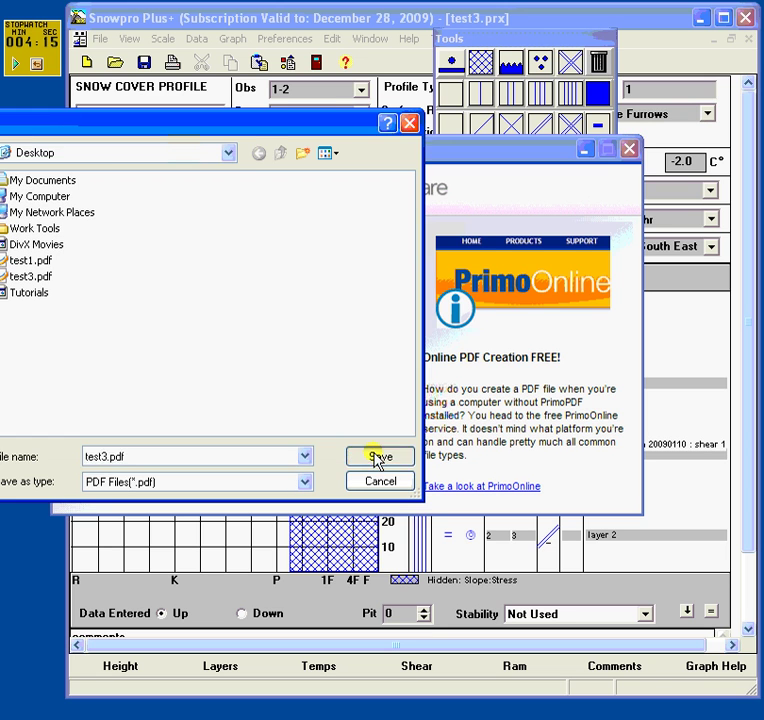
{"action": "left_click", "coordinate": [436, 360]}
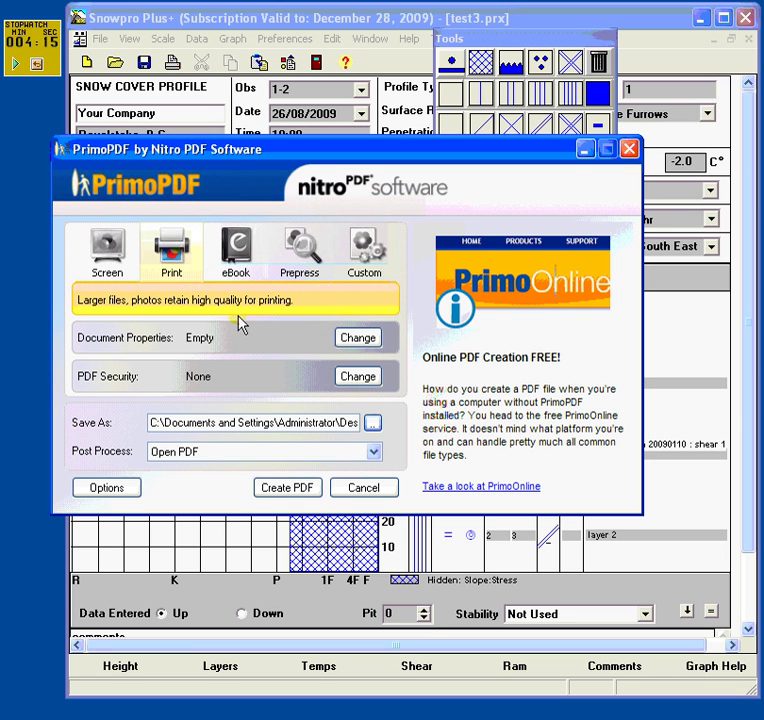
Step: Create the PDF and reposition the opened test3.pdf window in Foxit Reader to show more of the profile
{"action": "left_click", "coordinate": [295, 499]}
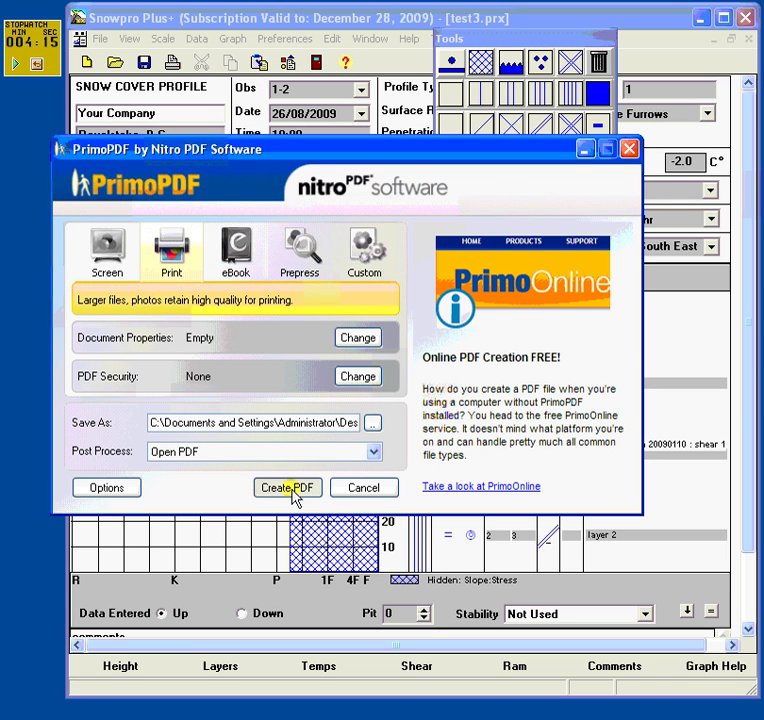
{"action": "left_click", "coordinate": [125, 413]}
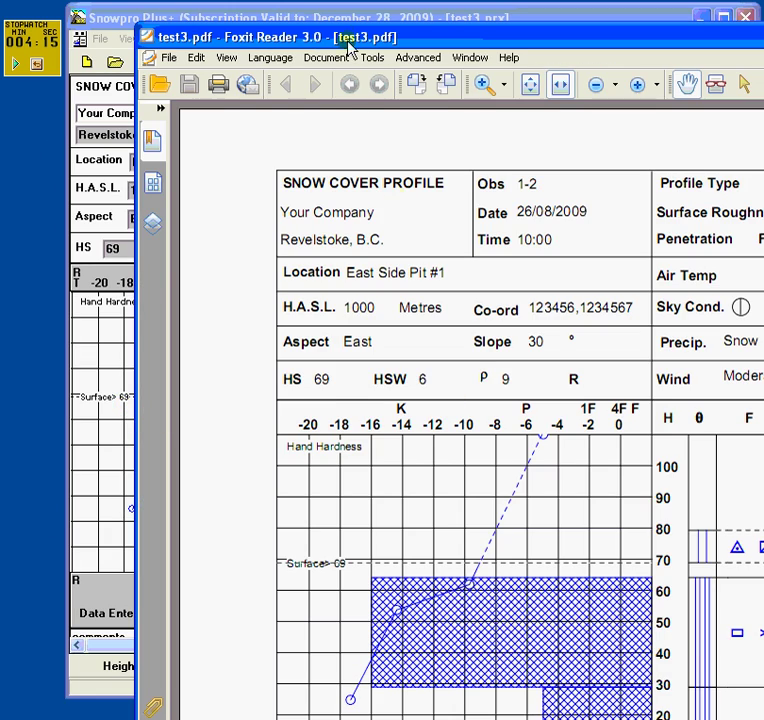
{"action": "left_click_drag", "start_coordinate": [346, 27], "coordinate": [231, 18]}
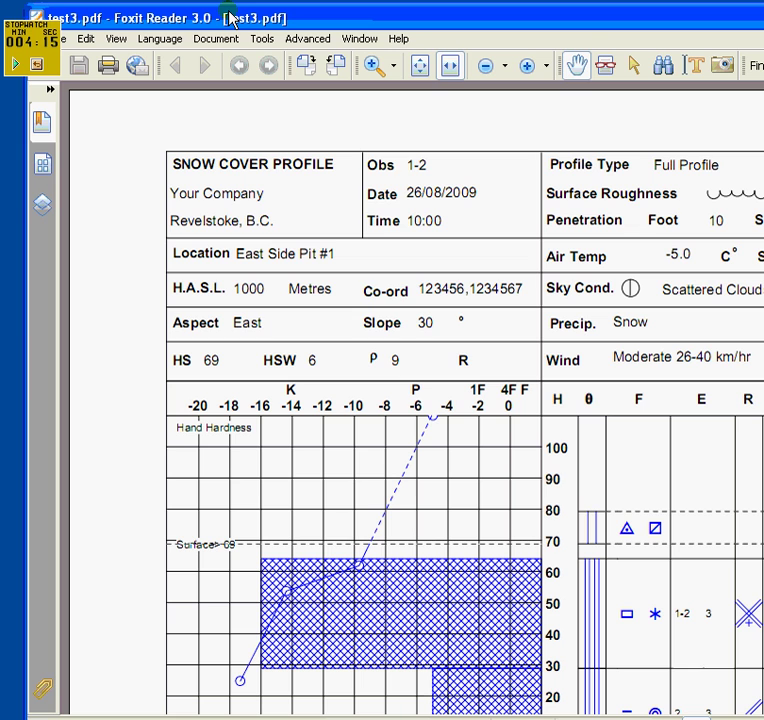